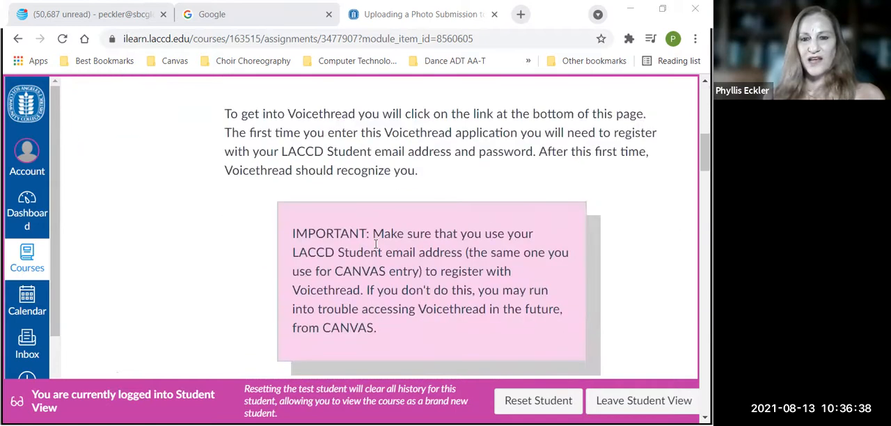
Read through the photo submission instructions, covering registration, the how-to video, media sources, audio comments and the pose questions
scroll(375, 244, "down", 4)
scroll(375, 244, "down", 4)
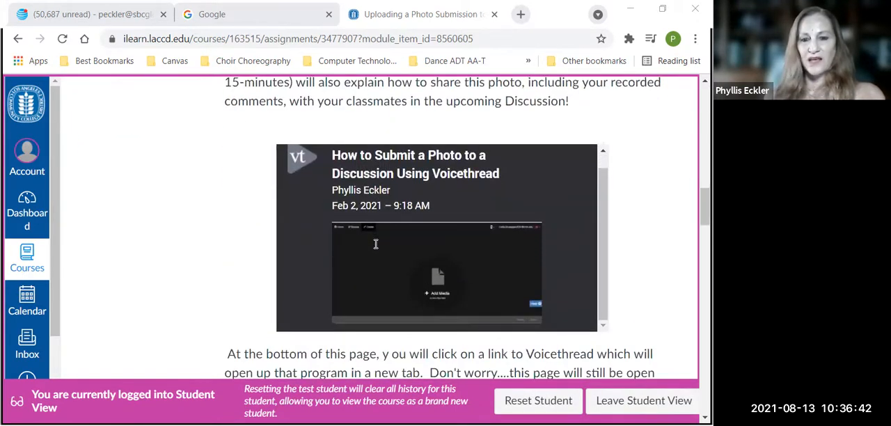
scroll(636, 305, "down", 4)
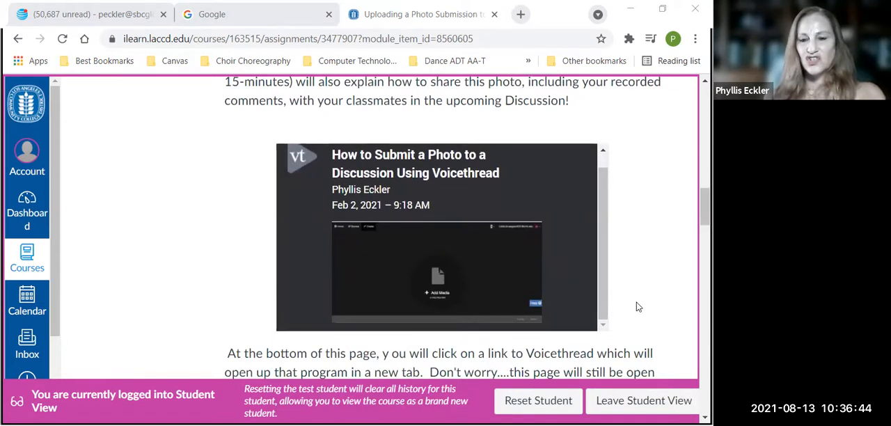
scroll(636, 306, "down", 3)
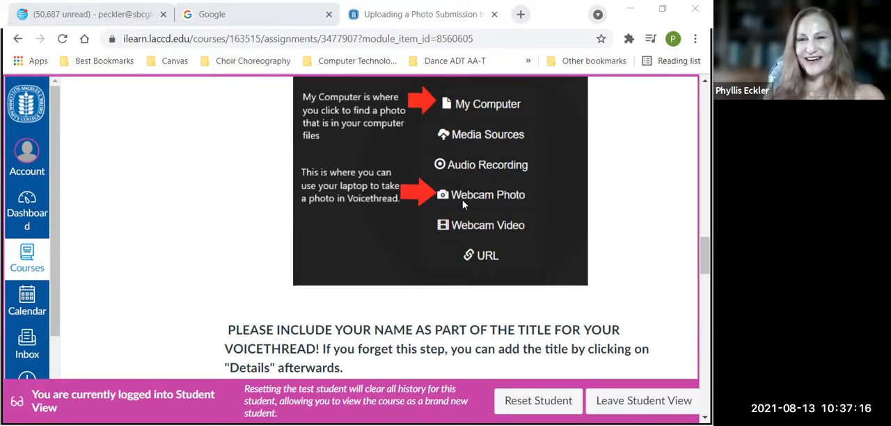
scroll(628, 289, "down", 1)
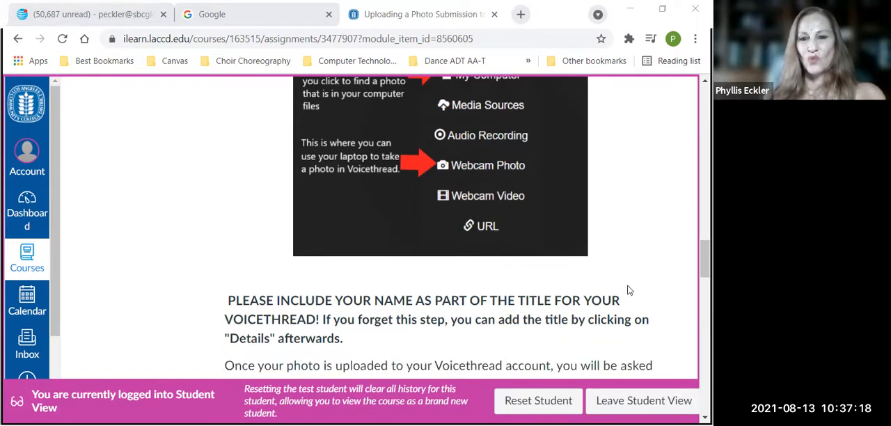
scroll(628, 290, "down", 5)
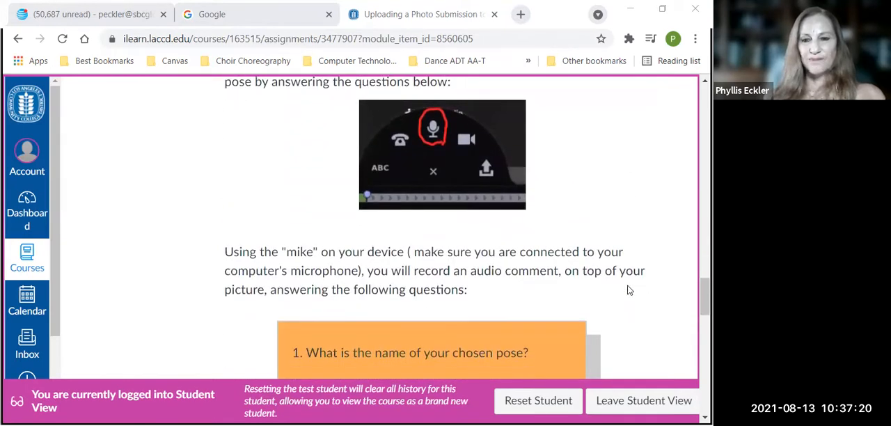
scroll(628, 290, "down", 2)
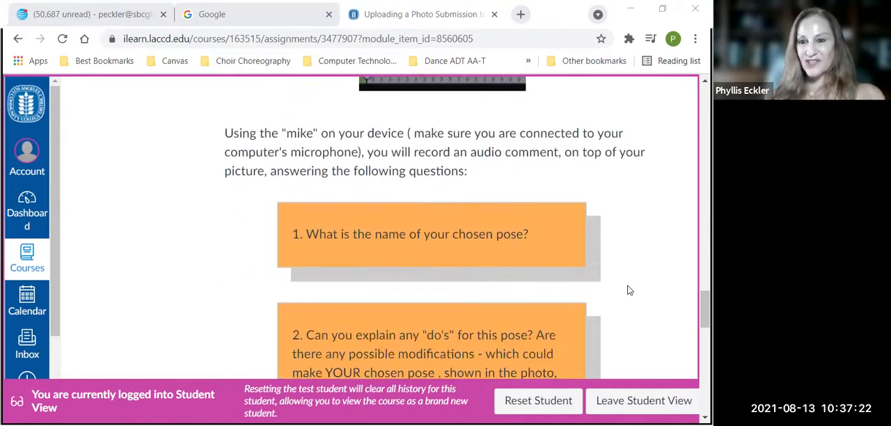
scroll(628, 290, "up", 2)
scroll(629, 289, "down", 6)
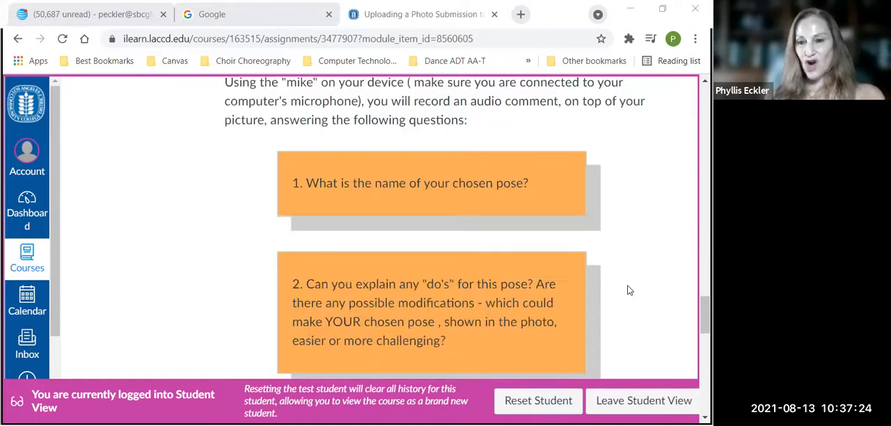
scroll(628, 290, "down", 6)
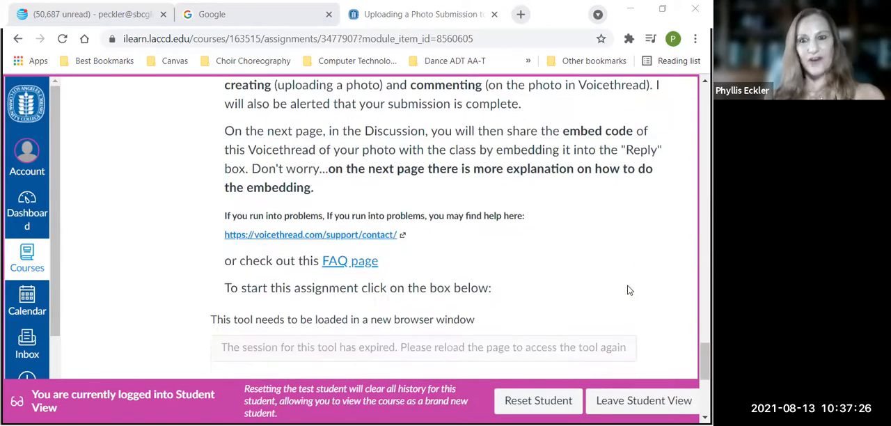
Reload the expired assignment page and load the Uploading a Photo Submission to Voicethread tool in a new window
scroll(628, 290, "up", 1)
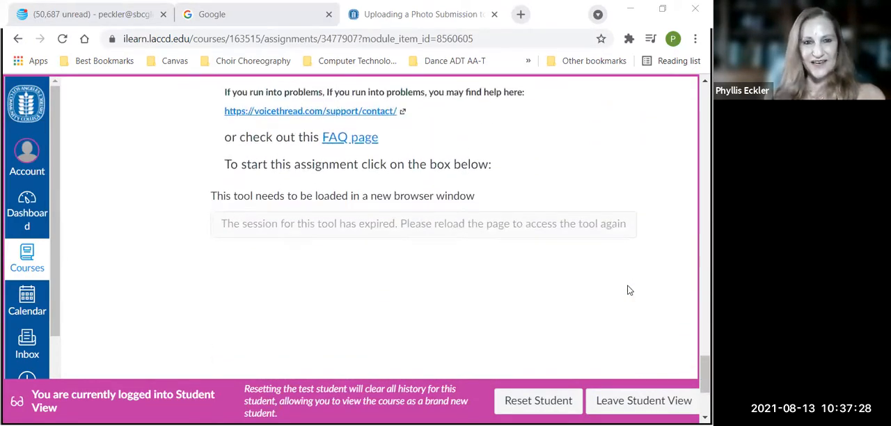
left_click(62, 40)
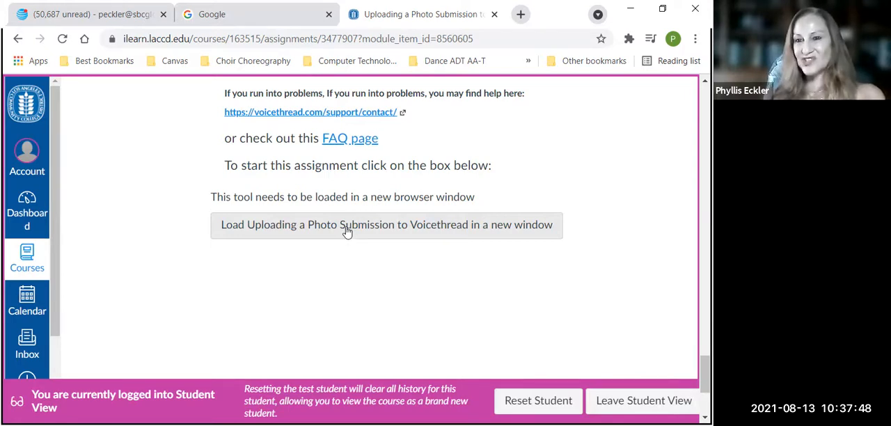
left_click(347, 229)
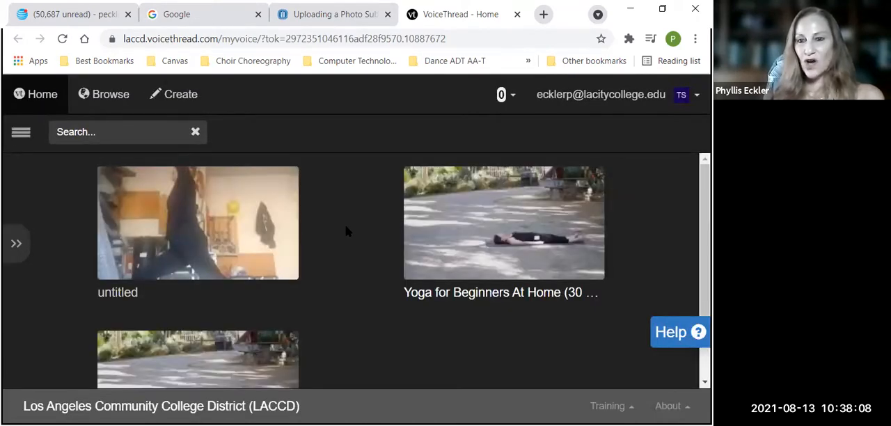
Delete the untitled thread from the VoiceThread home page and confirm the deletion
mouse_move(237, 235)
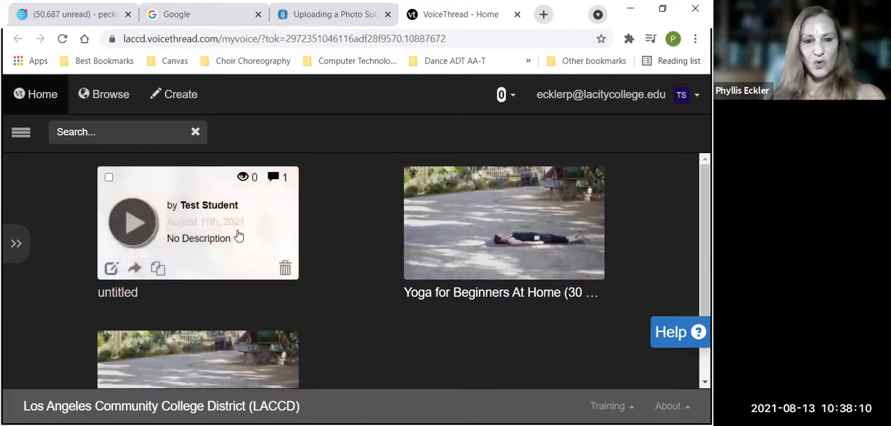
left_click(285, 270)
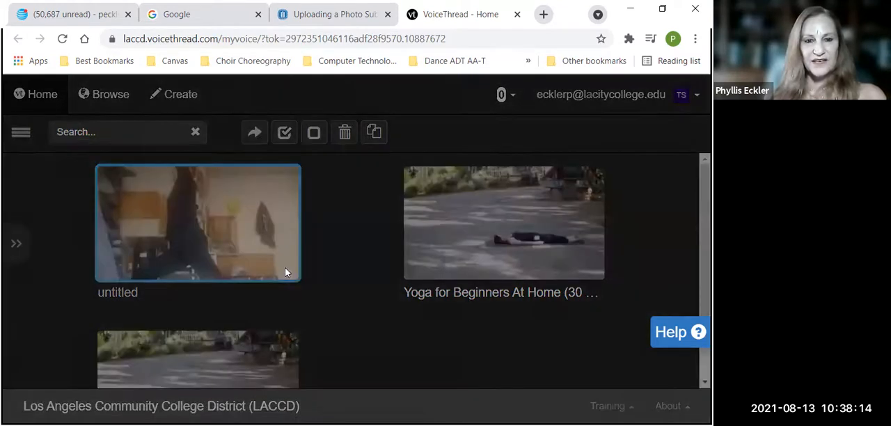
left_click(200, 234)
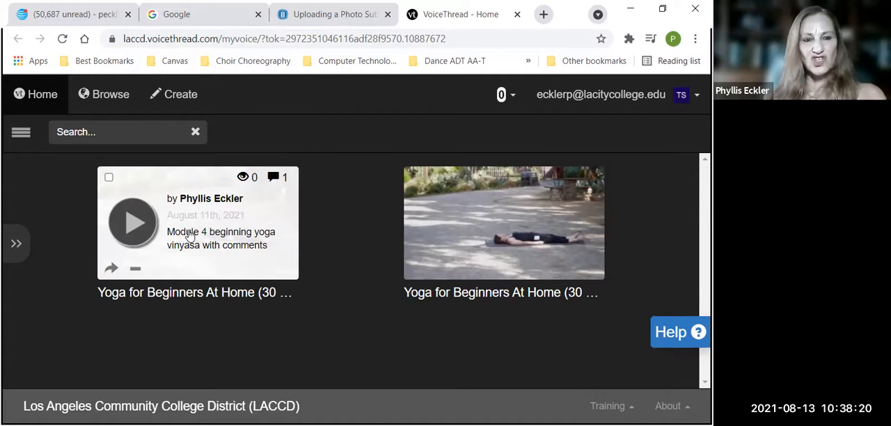
Start creating a new VoiceThread and choose to add media from the computer
left_click(185, 102)
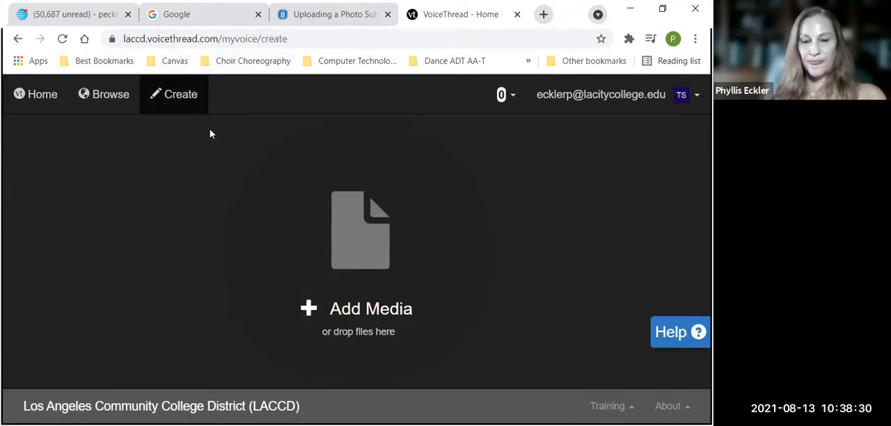
left_click(352, 313)
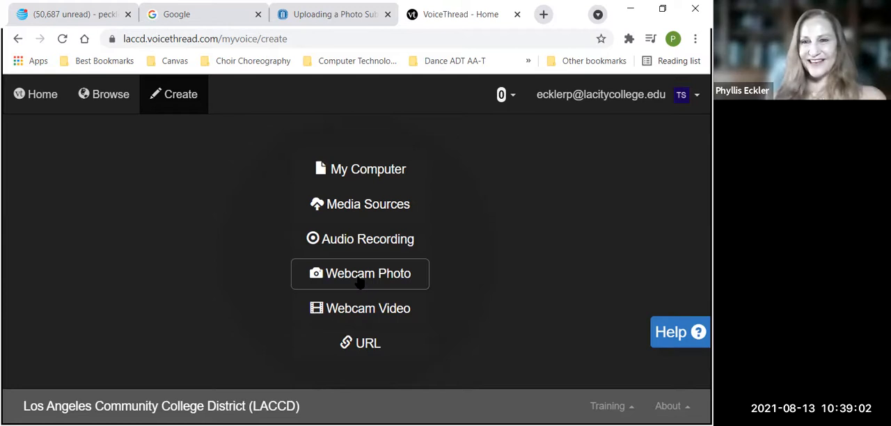
left_click(358, 177)
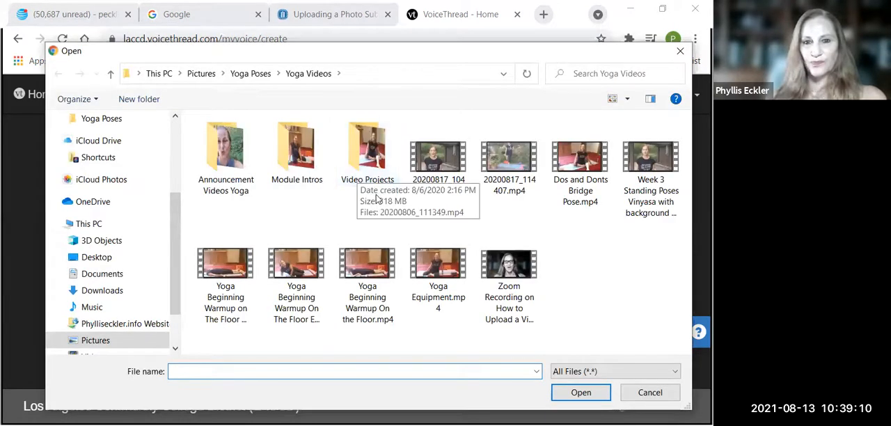
Upload the instructor's own Crescent Lunge JPG photo from the Yoga Poses folder
left_click(249, 74)
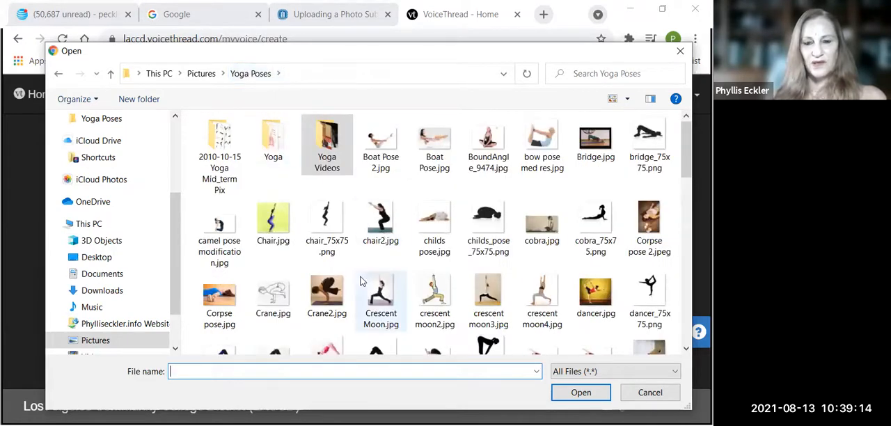
scroll(361, 281, "down", 3)
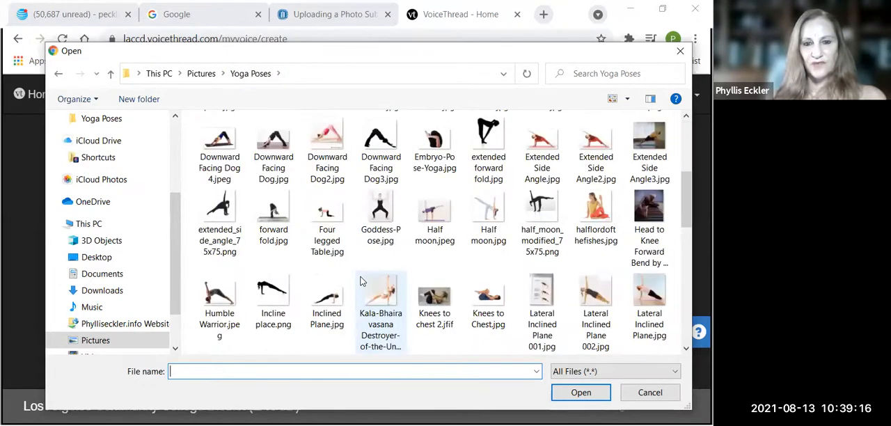
scroll(360, 281, "down", 4)
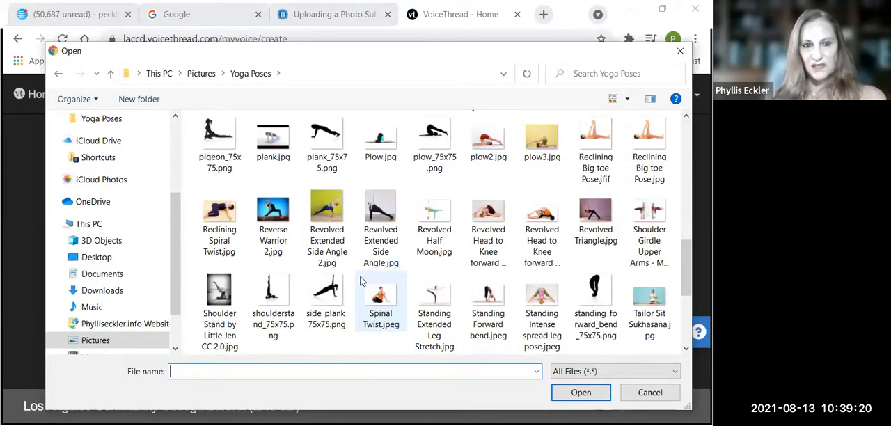
scroll(361, 281, "up", 2)
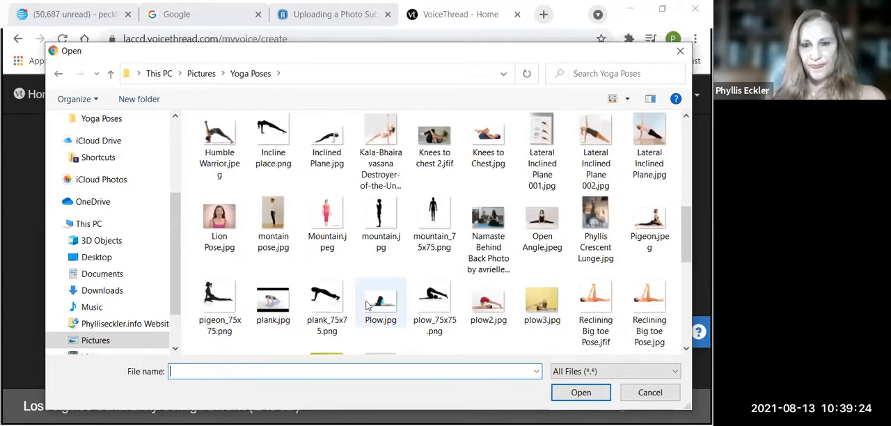
scroll(367, 305, "up", 2)
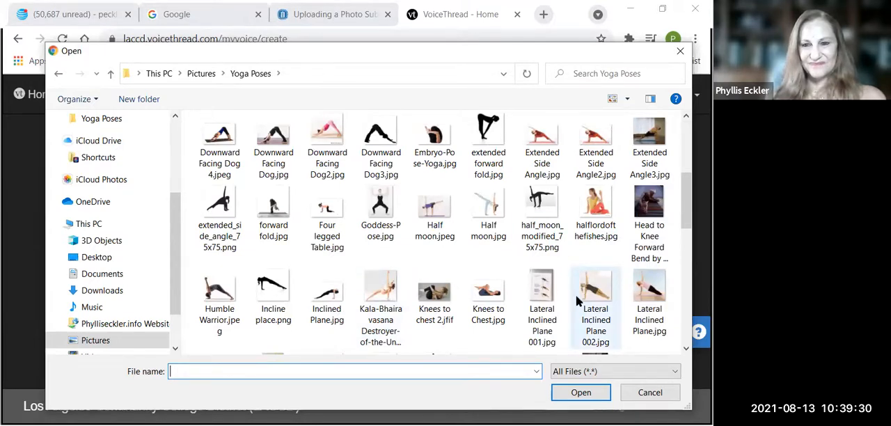
scroll(575, 294, "down", 2)
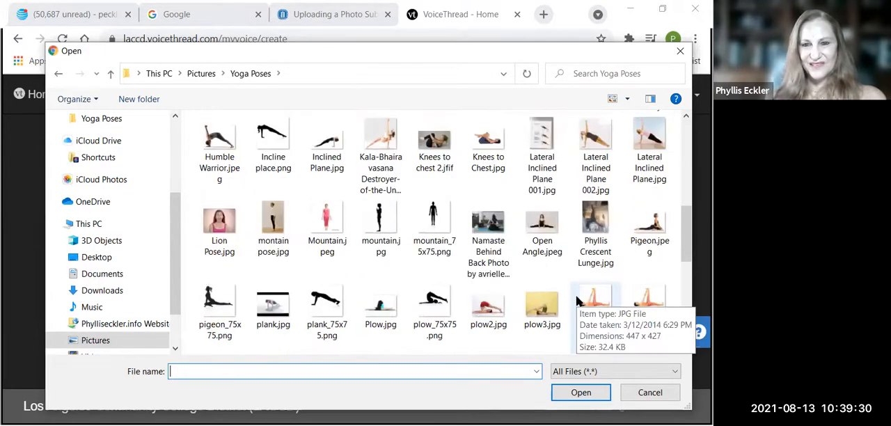
left_click(593, 228)
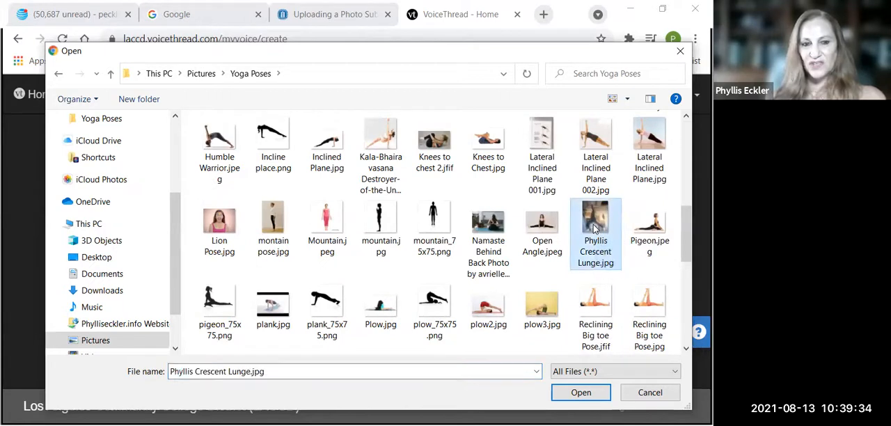
left_click(582, 393)
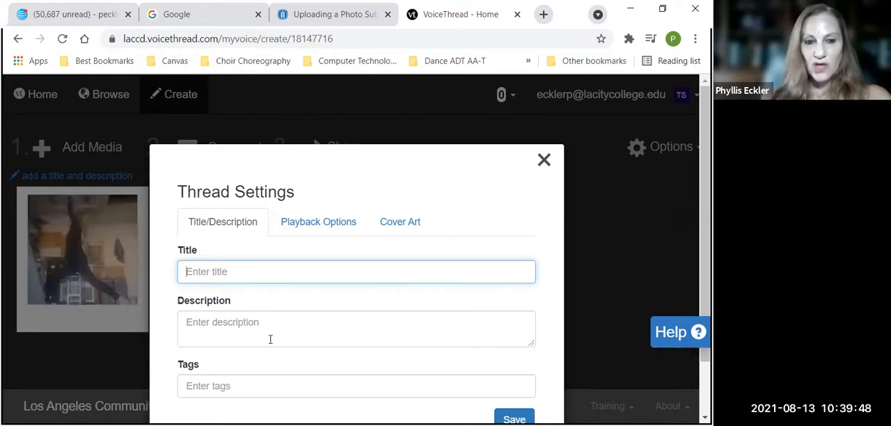
Title the thread with the instructor's first name followed by "Doing Crescent Lunge" and save the thread settings
type("P")
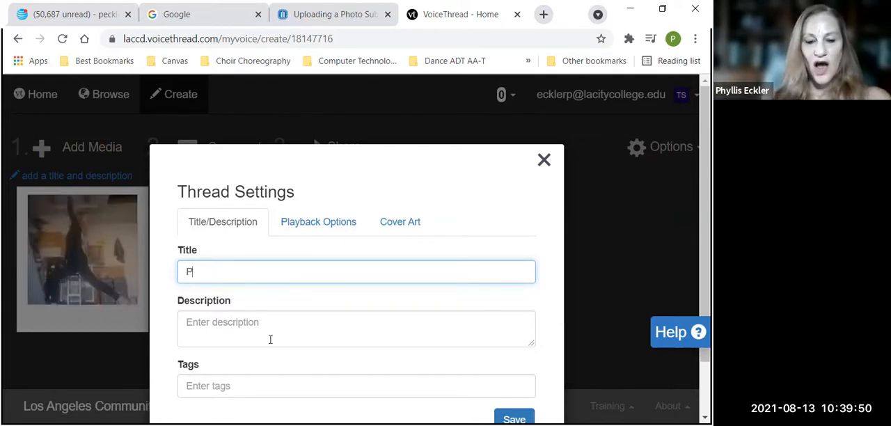
type("hyllis")
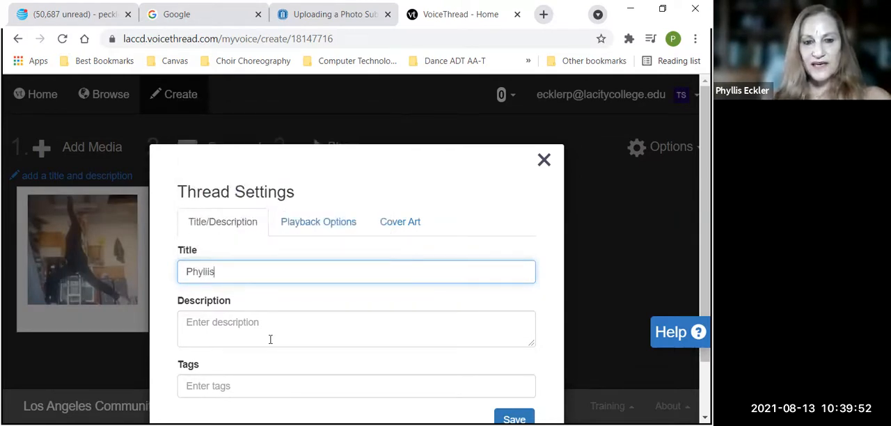
key("BackSpace")
key("BackSpace")
key("BackSpace")
type("l")
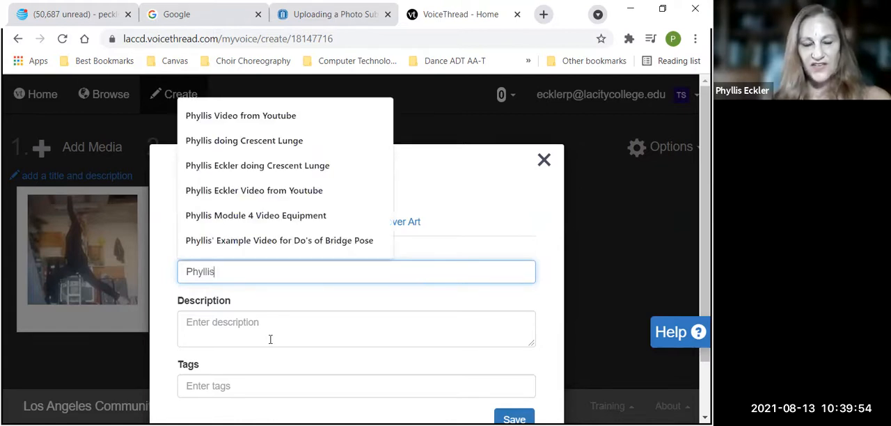
type("is ")
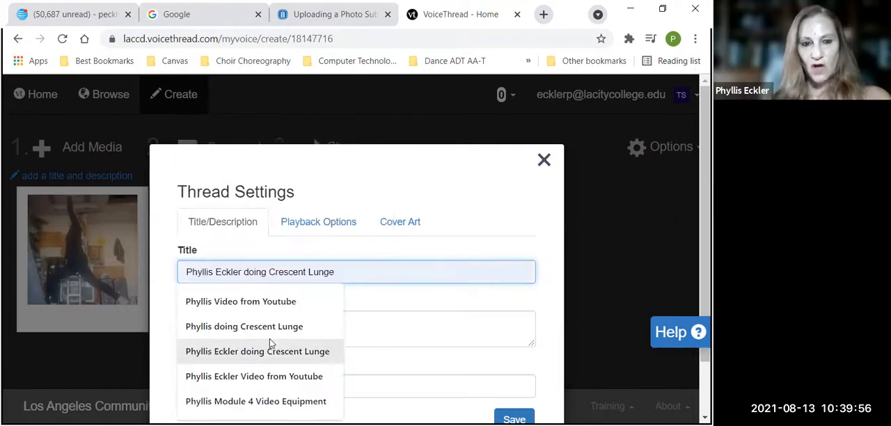
type("Doin")
type("g")
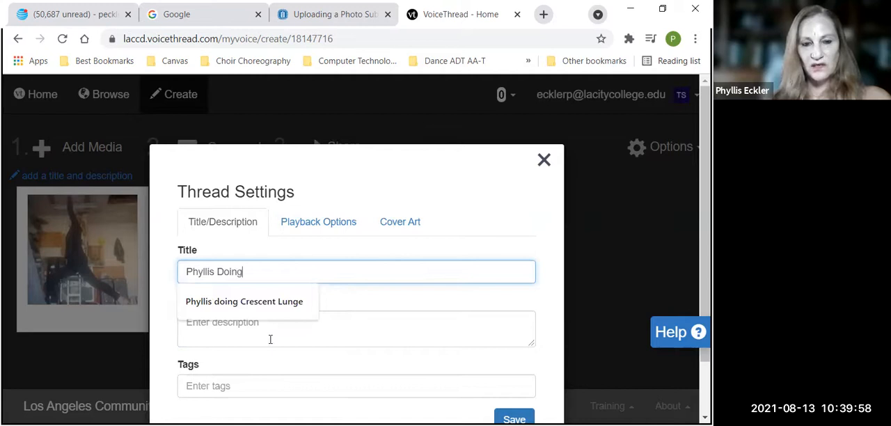
type(" Crescent")
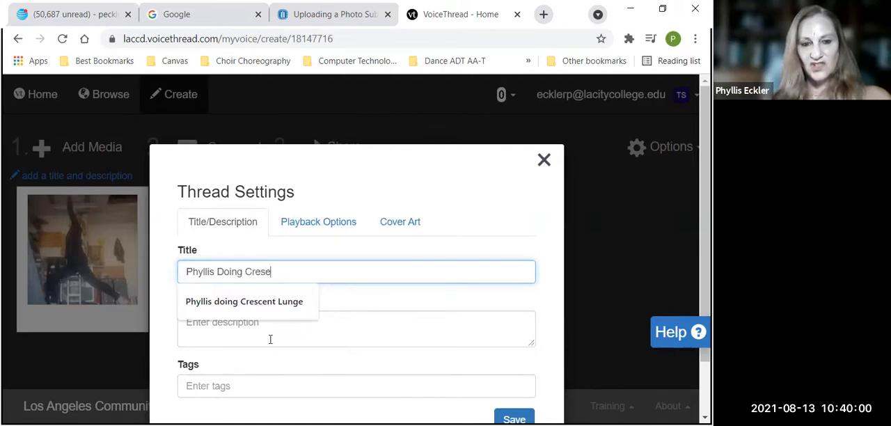
type(" Lunge")
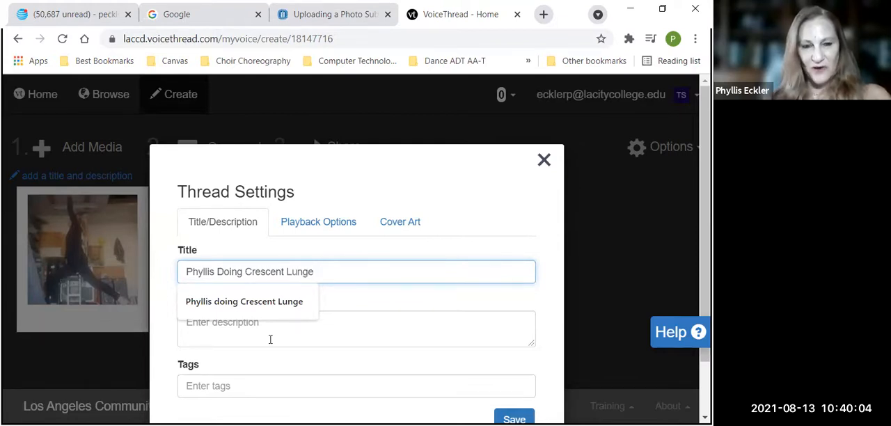
left_click(515, 416)
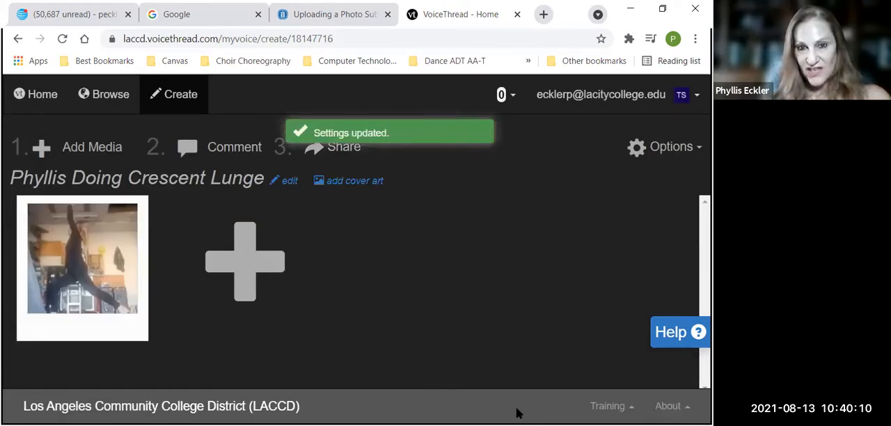
Open the page-editing options of the uploaded Crescent Lunge slide and close them without changing anything
mouse_move(78, 324)
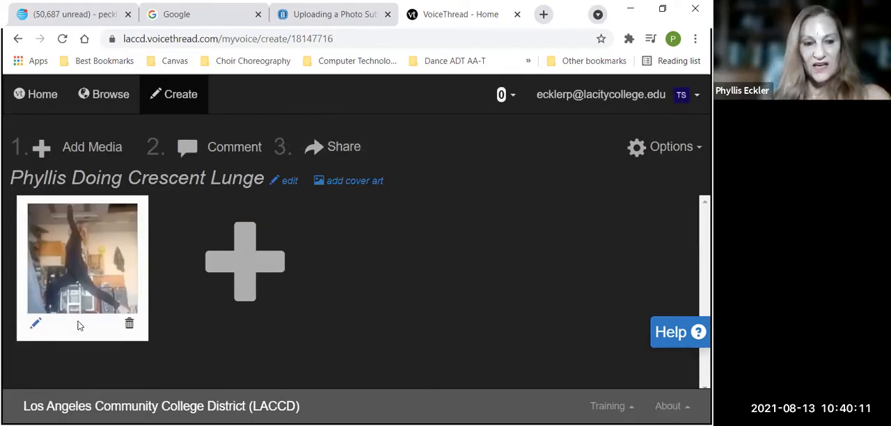
left_click(35, 327)
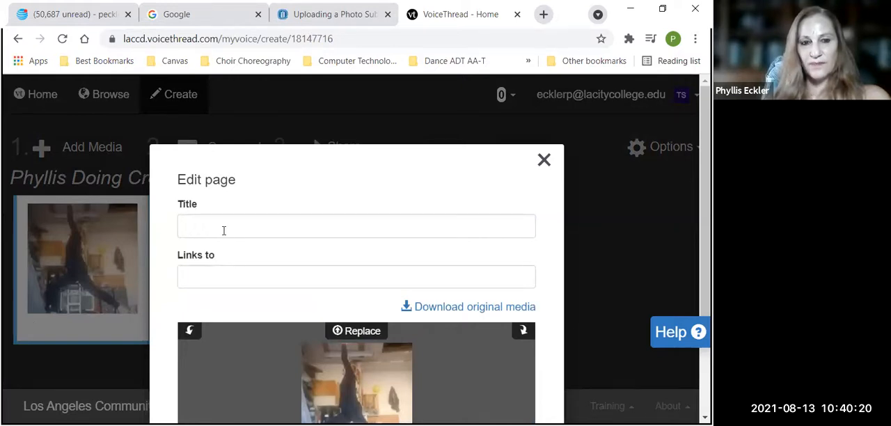
left_click(544, 161)
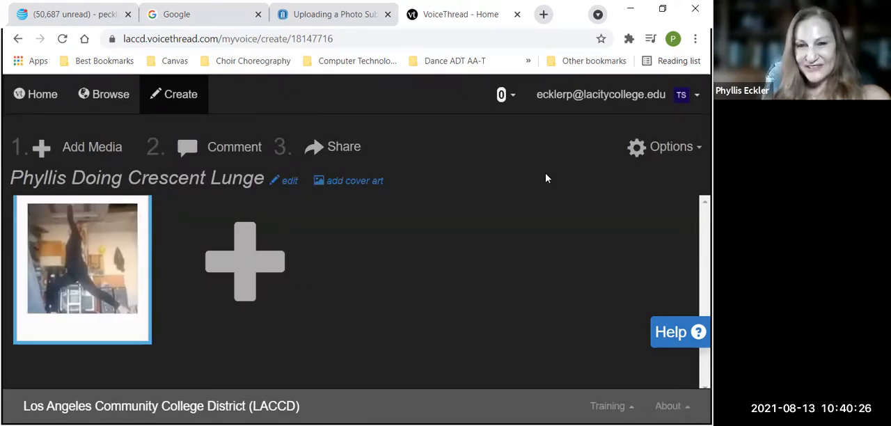
Delete the Crescent Lunge slide from the thread and confirm the deletion
mouse_move(129, 327)
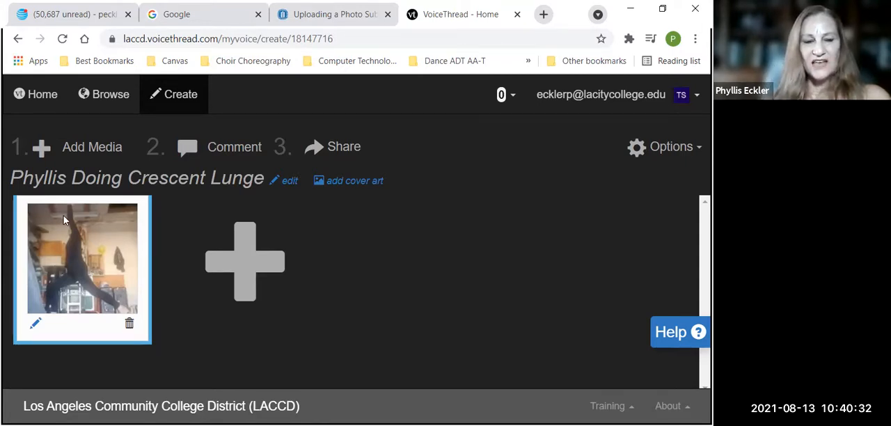
left_click(129, 325)
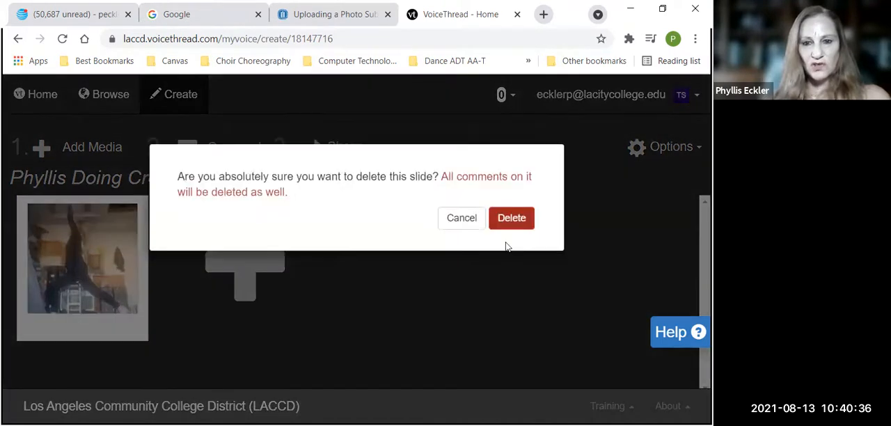
left_click(524, 220)
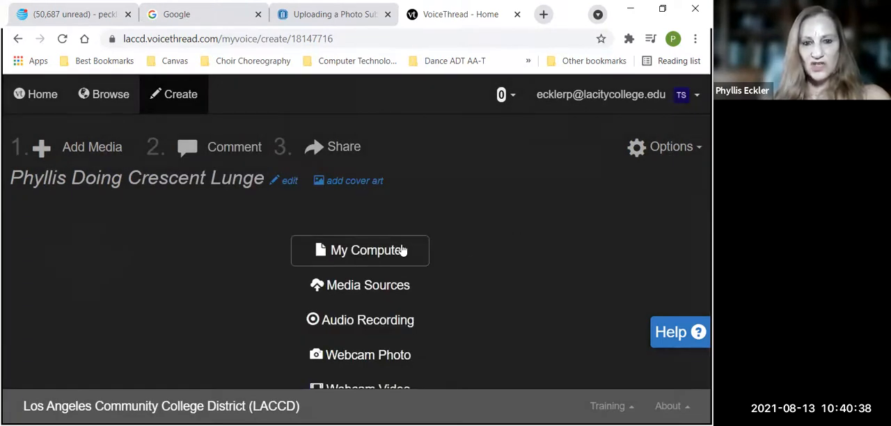
Upload the instructor's own Crescent Lunge JPG from the computer's Yoga Poses folder to the emptied thread
left_click(383, 250)
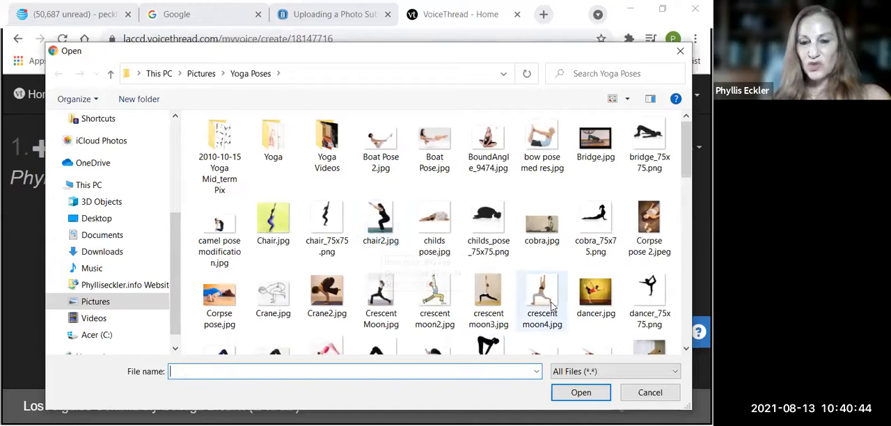
scroll(550, 305, "down", 10)
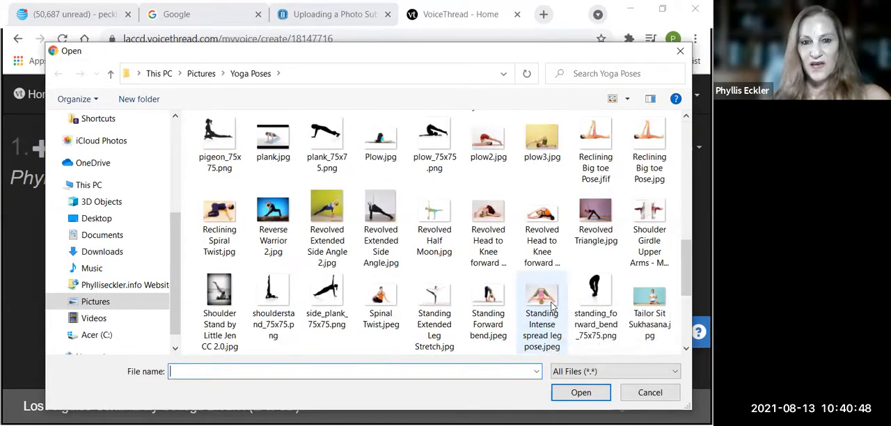
scroll(550, 305, "up", 2)
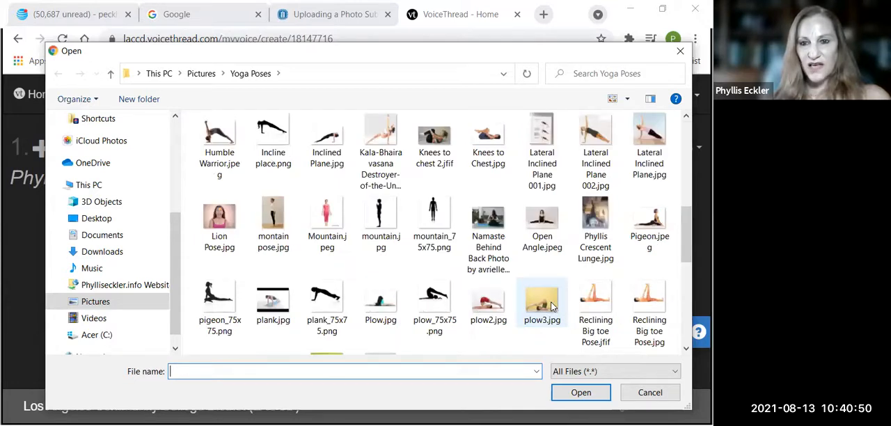
left_click(594, 220)
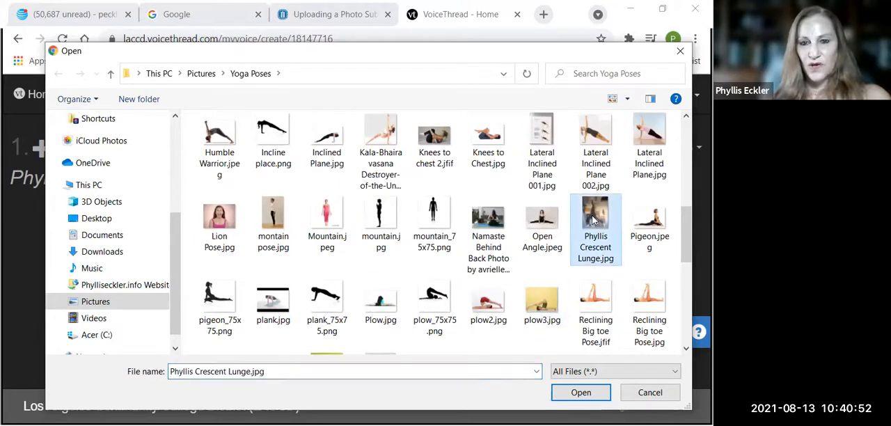
left_click(575, 394)
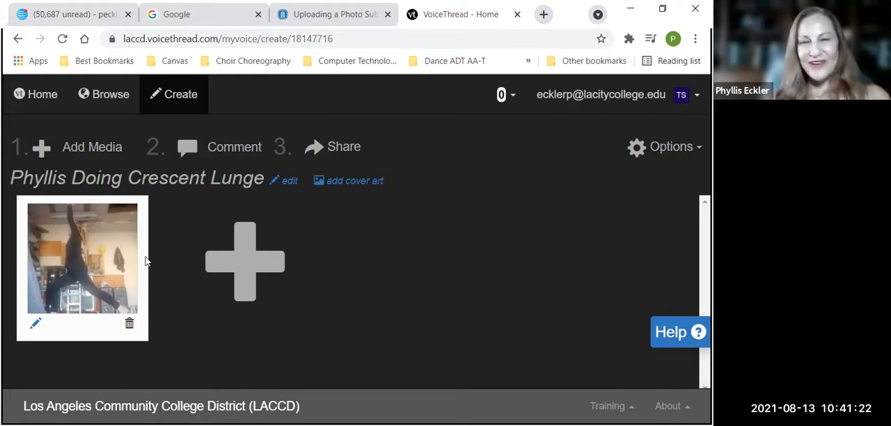
Open the uploaded slide for commenting and start recording an audio comment on it
left_click(96, 261)
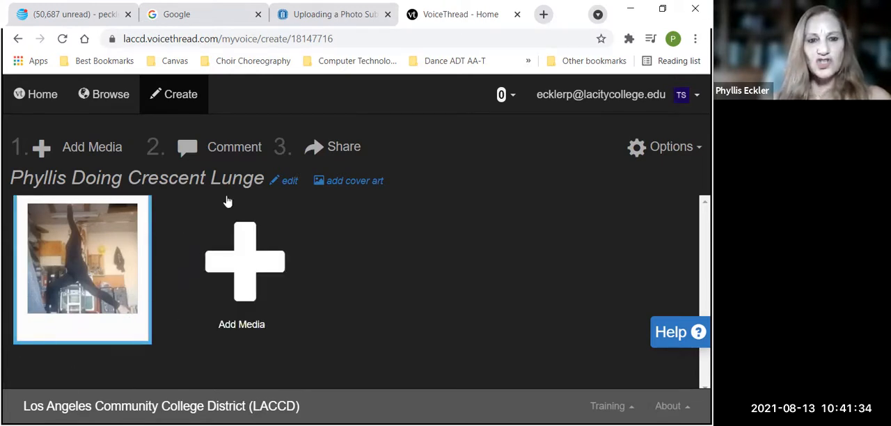
left_click(221, 150)
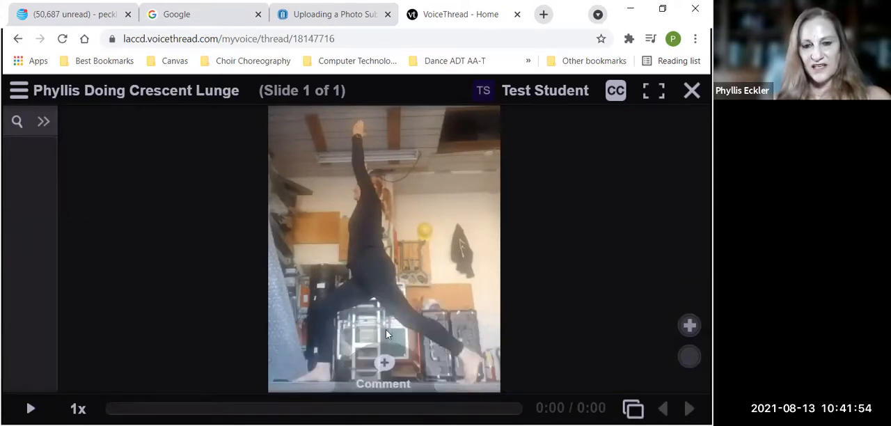
left_click(383, 368)
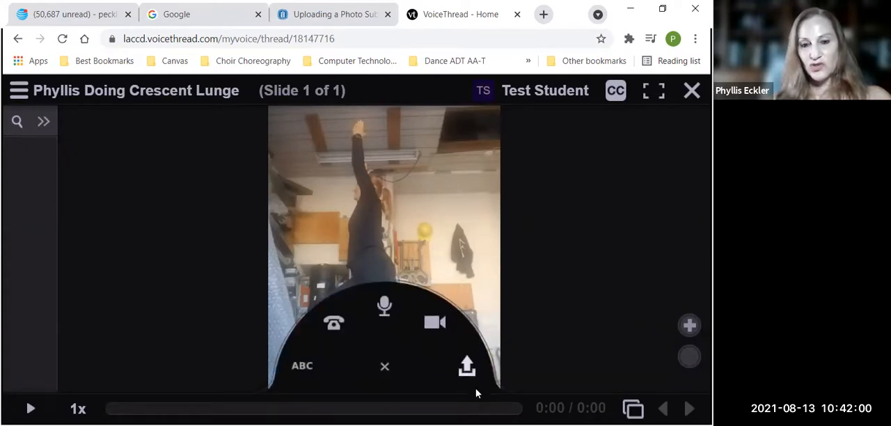
left_click(384, 366)
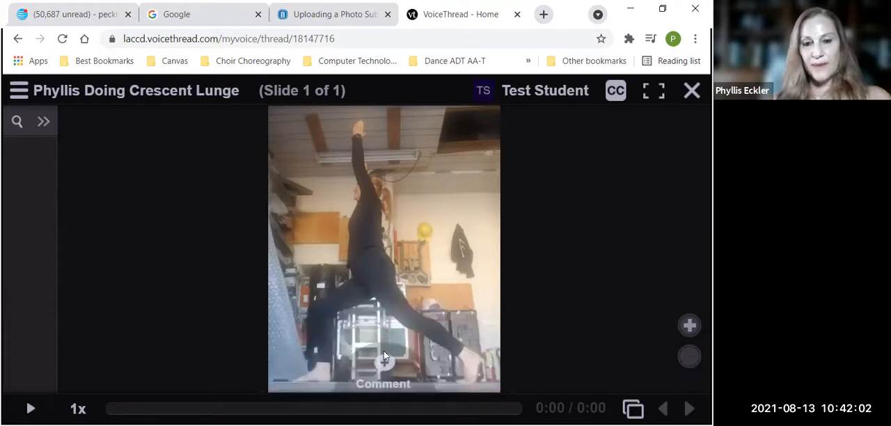
left_click(382, 367)
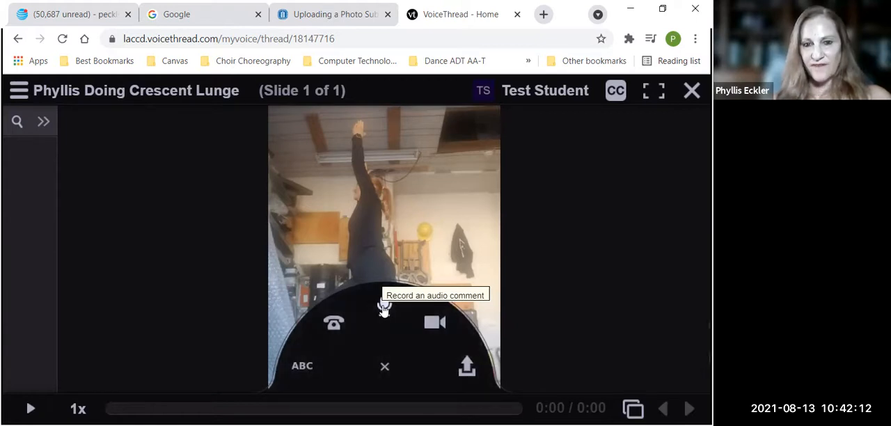
left_click(384, 306)
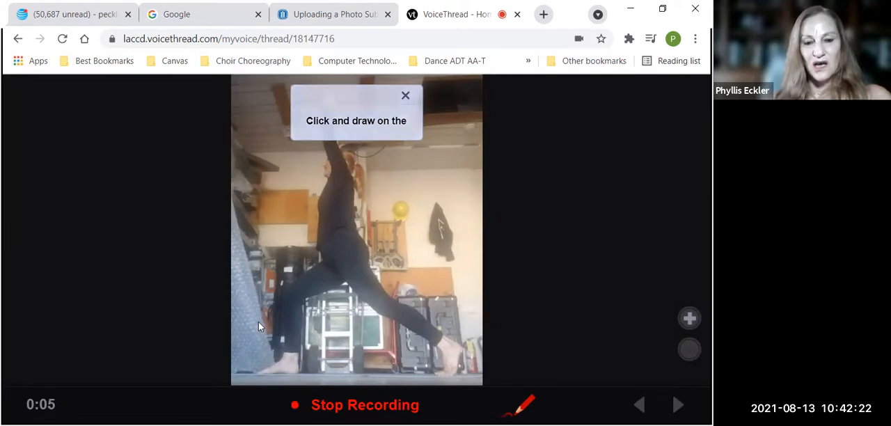
Choose the red pencil and circle the back foot on the photo while recording
left_click(523, 411)
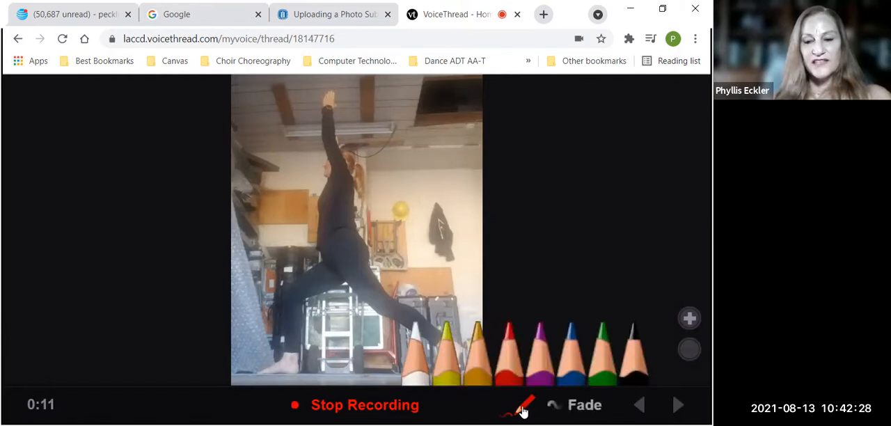
left_click(509, 335)
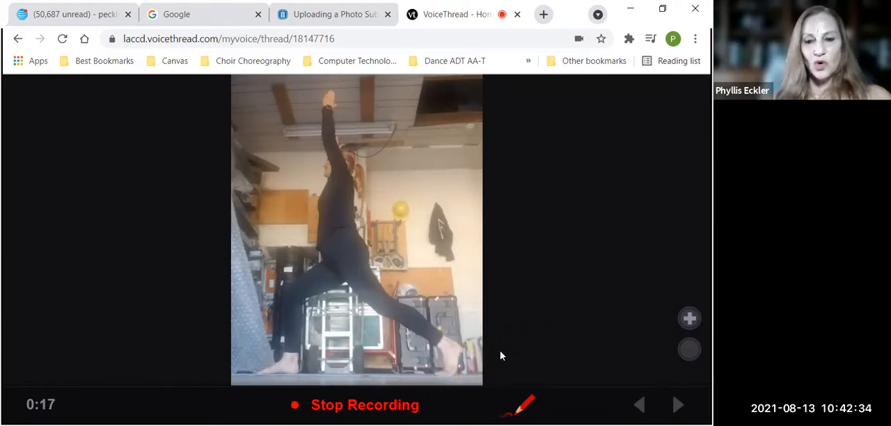
mouse_move(433, 339)
left_mouse_down()
mouse_move(424, 356)
mouse_move(431, 384)
mouse_move(461, 384)
mouse_move(492, 344)
mouse_move(473, 328)
mouse_move(467, 335)
left_mouse_up()
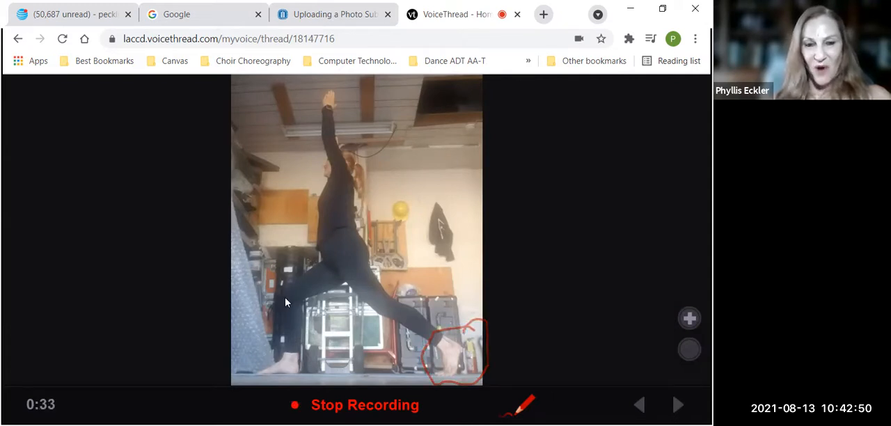
Draw red upward arrows at the front knee and a short mark at the front toes
mouse_move(289, 300)
left_mouse_down()
mouse_move(277, 263)
mouse_move(270, 291)
left_mouse_up()
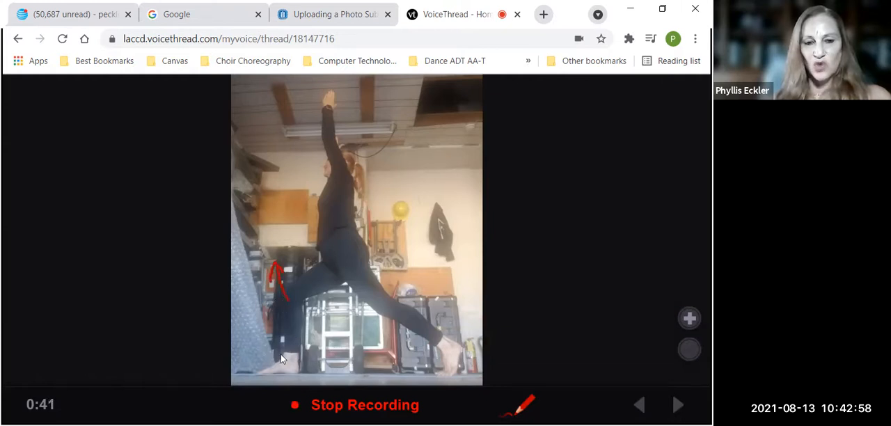
left_click_drag(270, 365, 262, 366)
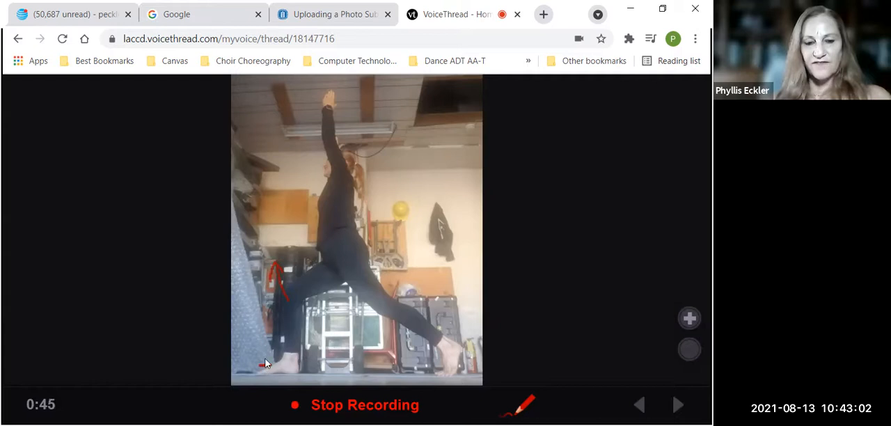
left_click_drag(280, 272, 272, 284)
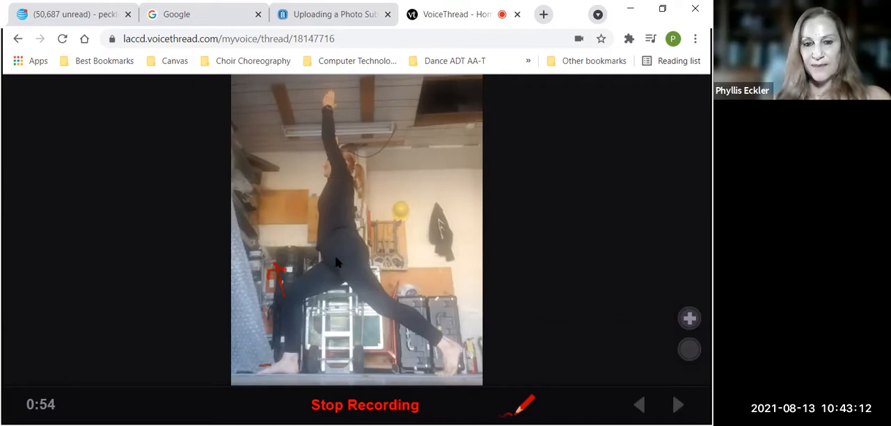
Mark the hip with a short red stroke and draw a downward arrow beneath the back leg
left_click_drag(337, 259, 338, 271)
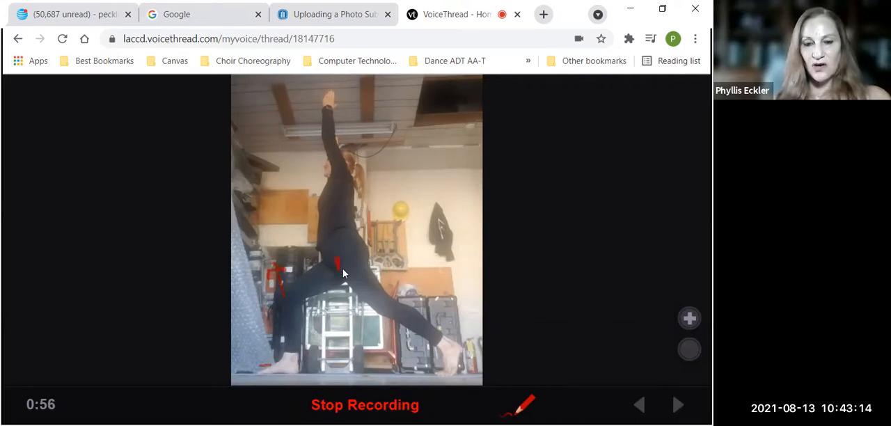
left_click_drag(382, 309, 380, 315)
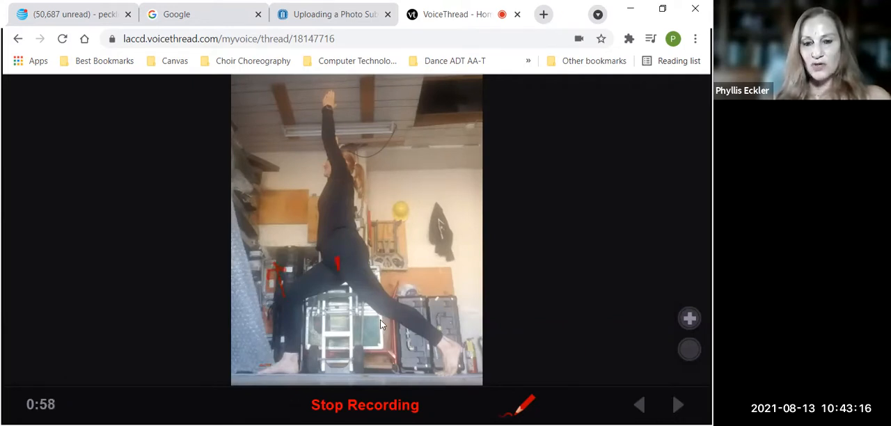
left_click_drag(373, 342, 380, 357)
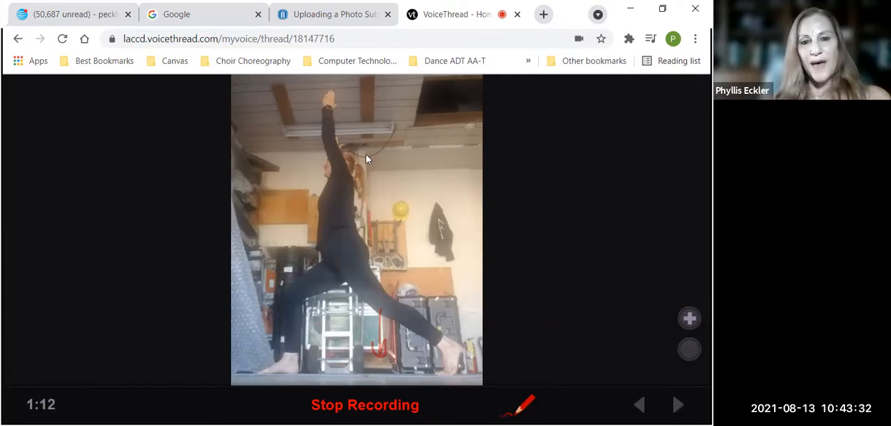
Draw a red arrow curving up the spine and backward, a downward arrow along the upper back, and a stroke toward the belly
mouse_move(335, 226)
left_mouse_down()
mouse_move(407, 139)
mouse_move(419, 138)
mouse_move(392, 126)
left_mouse_up()
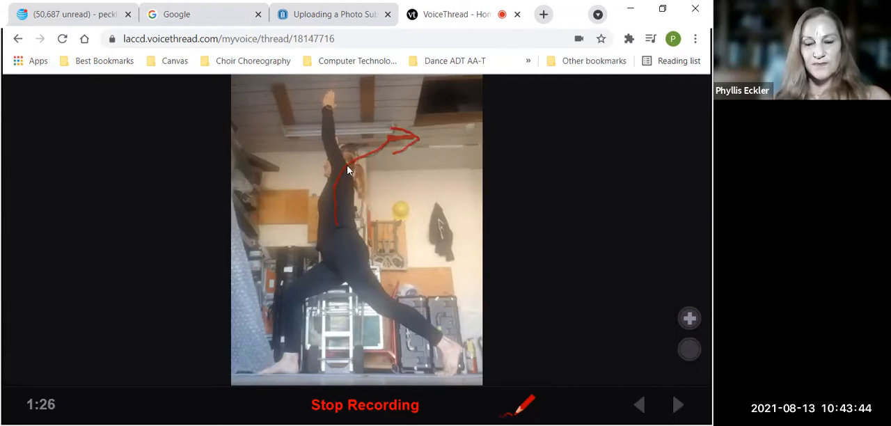
mouse_move(348, 162)
left_mouse_down()
mouse_move(345, 209)
mouse_move(340, 200)
left_mouse_up()
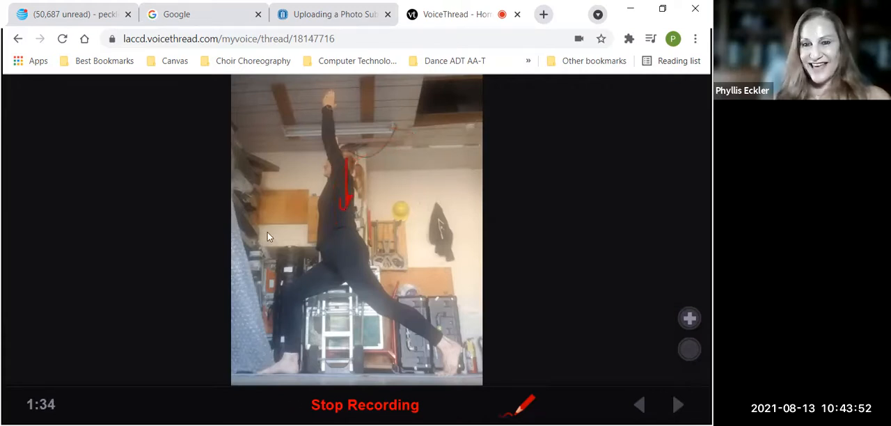
mouse_move(272, 237)
left_mouse_down()
mouse_move(302, 243)
mouse_move(318, 236)
left_mouse_up()
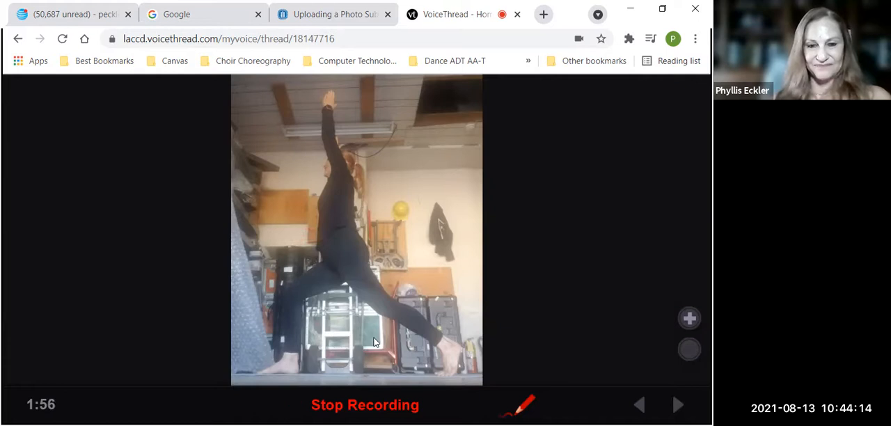
Stop and save the annotated audio comment, and close the slide to return to the thread's editing page
left_click(374, 410)
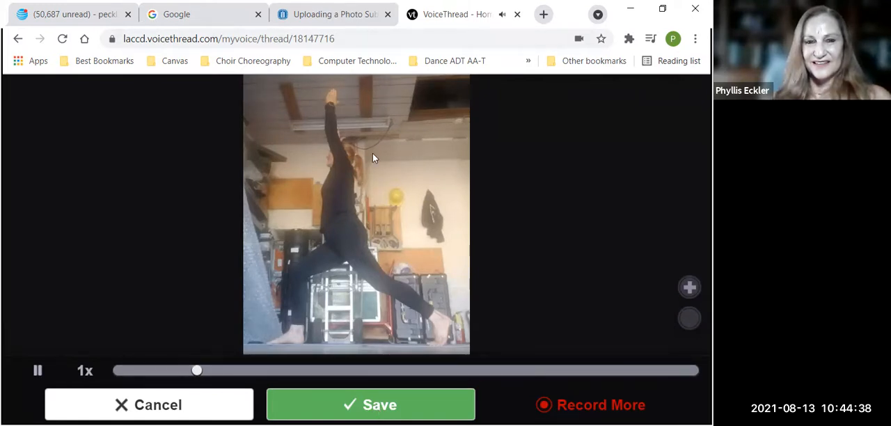
left_click(353, 407)
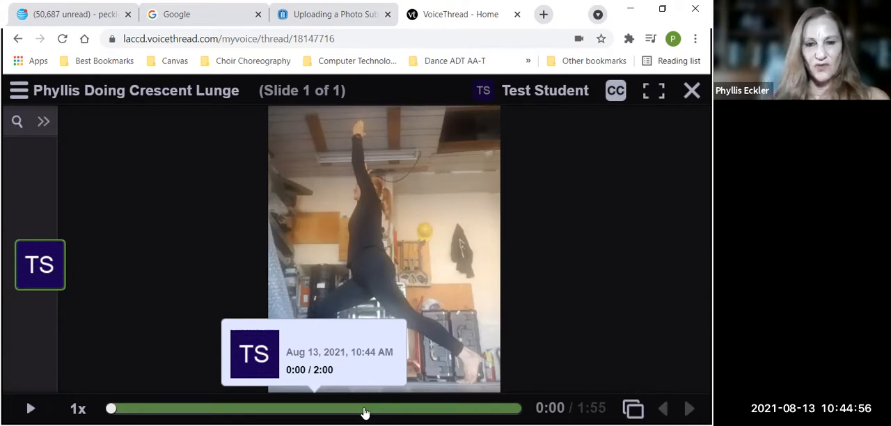
mouse_move(32, 277)
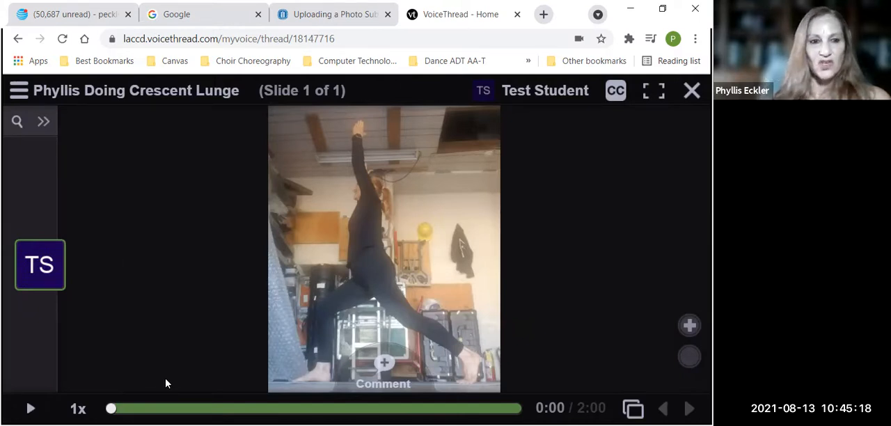
left_click(691, 93)
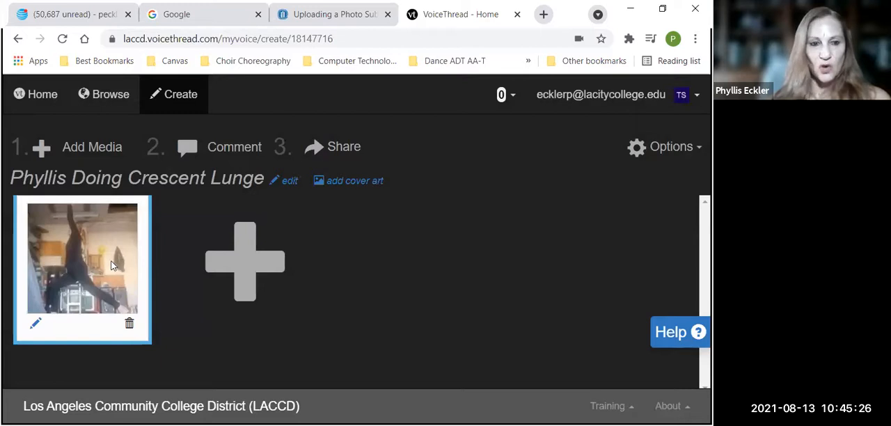
left_click(691, 150)
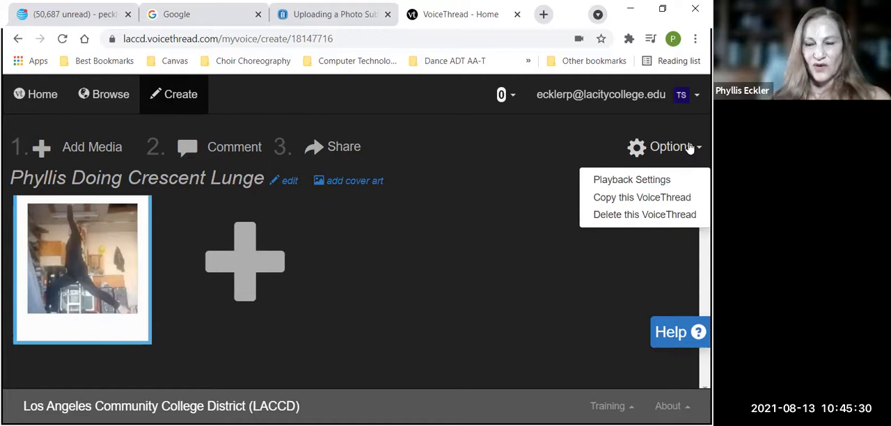
left_click(688, 147)
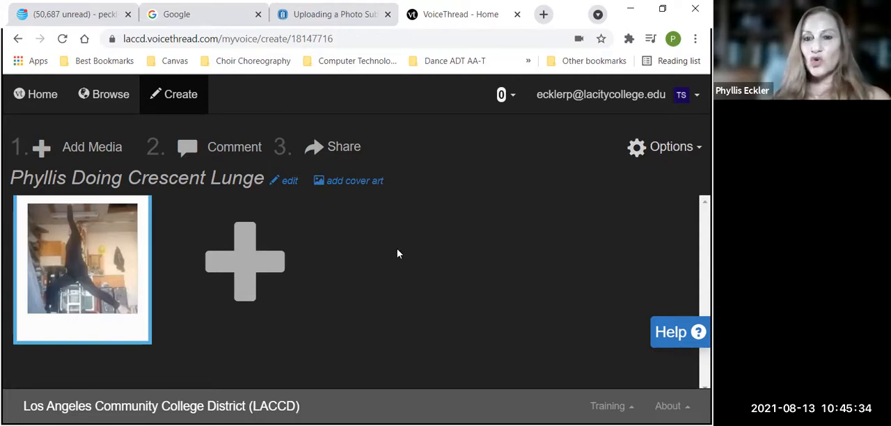
Set the thread's publishing option to Anyone can comment in its sharing settings and save the changes
left_click(343, 149)
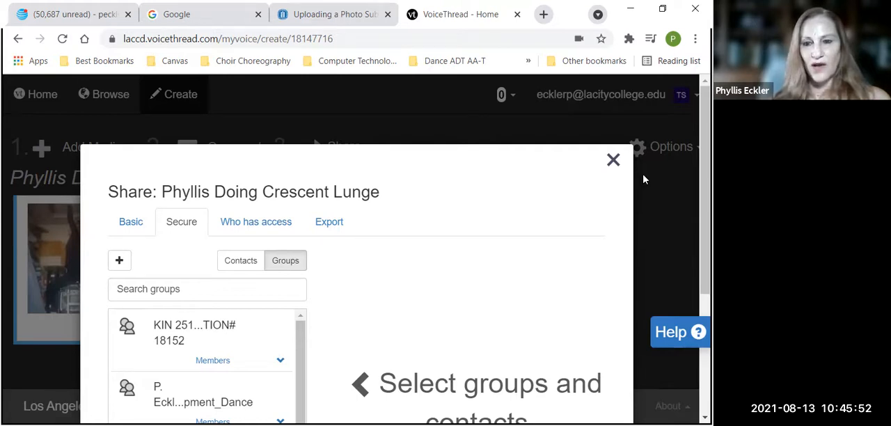
left_click(614, 165)
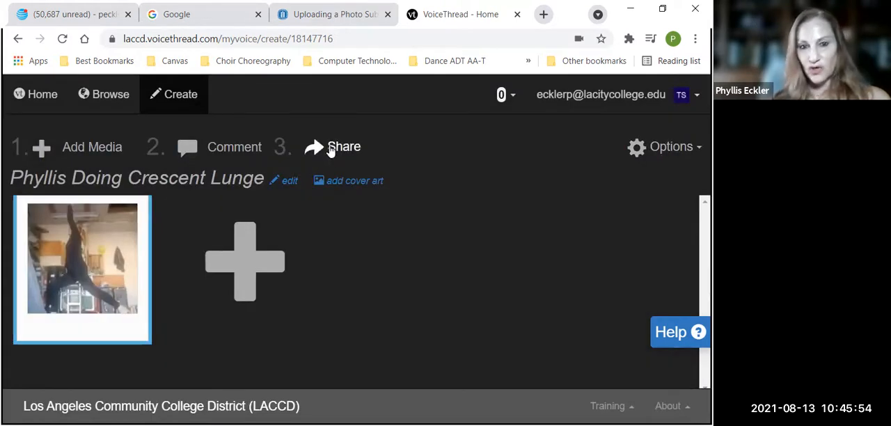
left_click(332, 150)
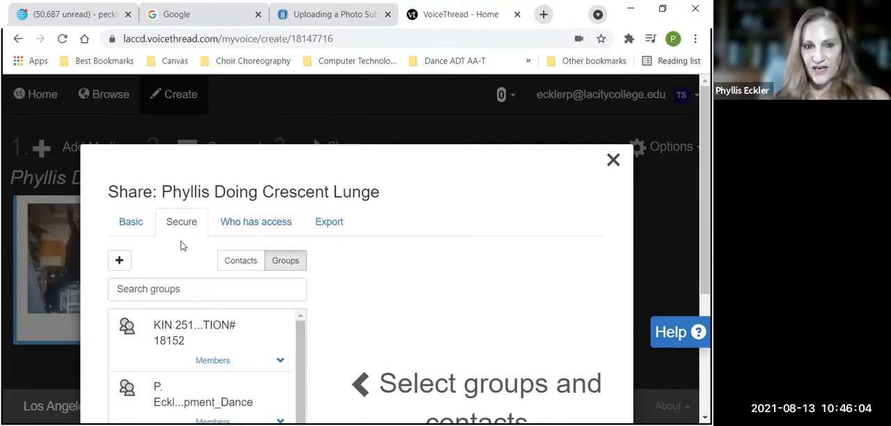
left_click(269, 230)
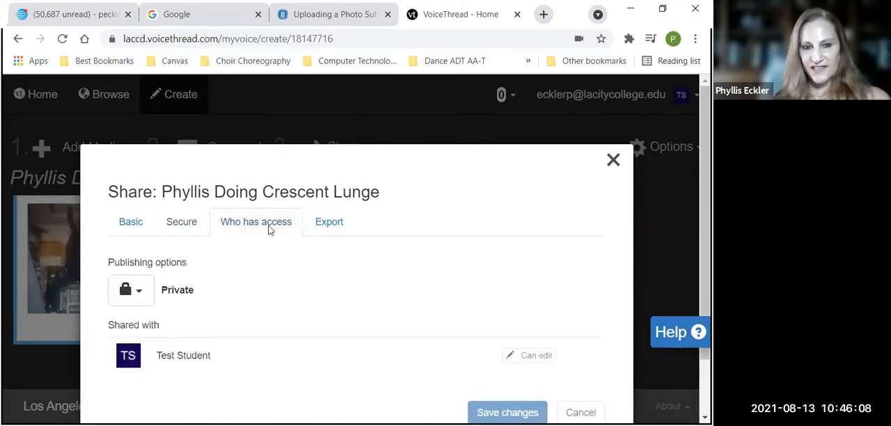
left_click(139, 294)
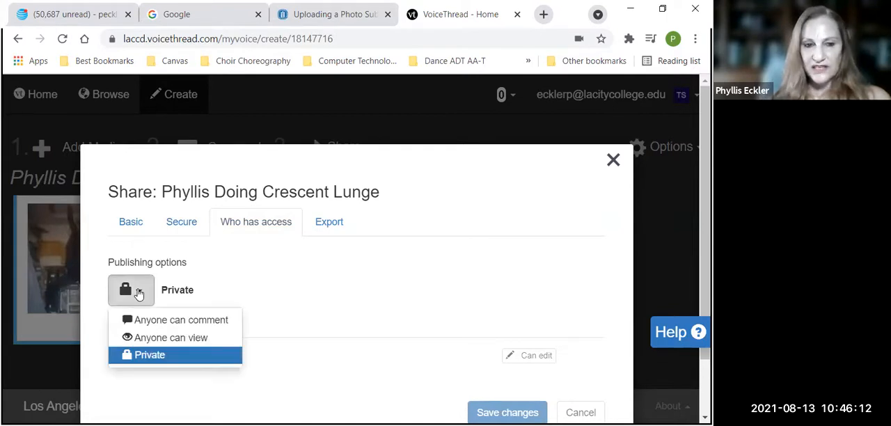
left_click(151, 322)
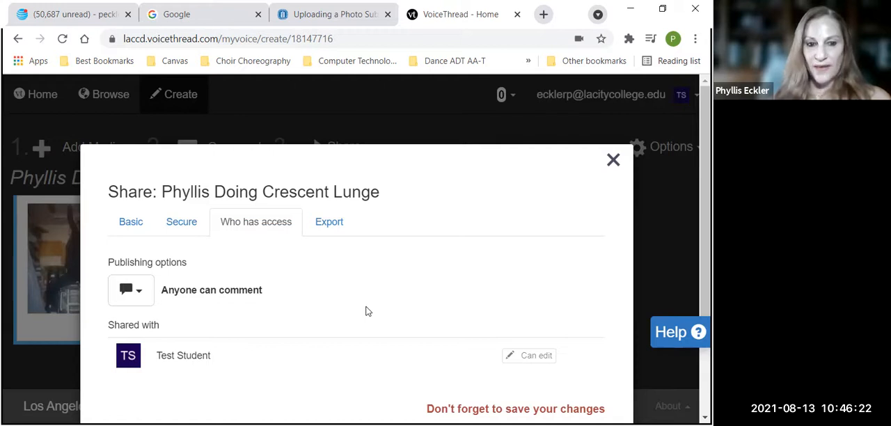
scroll(369, 311, "down", 1)
scroll(369, 311, "down", 1)
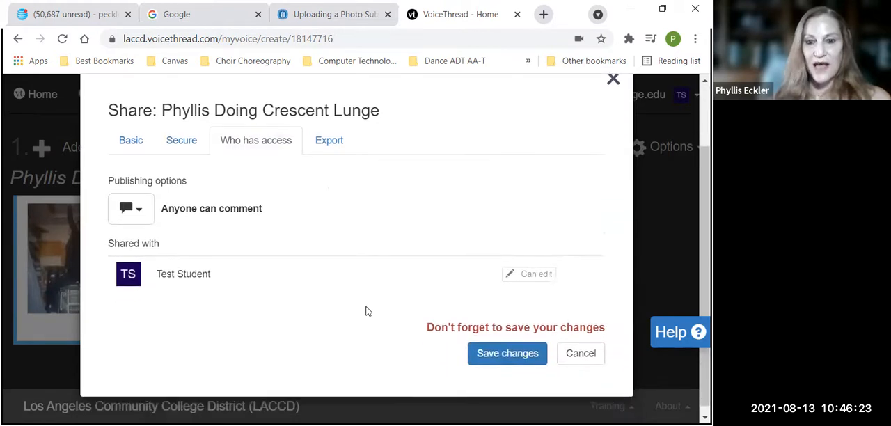
left_click(518, 362)
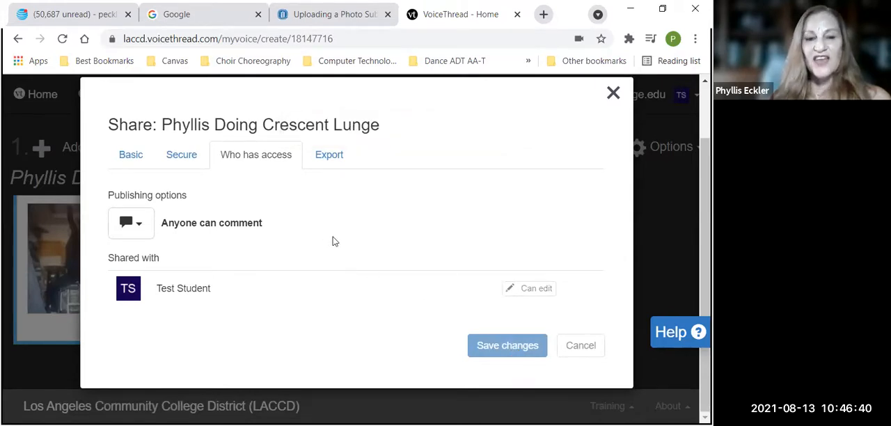
Copy the thread's embed code with viewing and commenting allowed for anyone, and close the sharing dialog
left_click(131, 161)
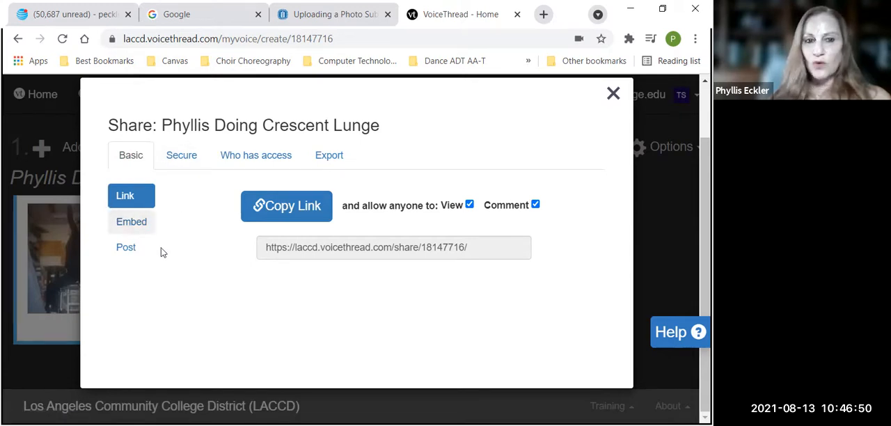
left_click(129, 225)
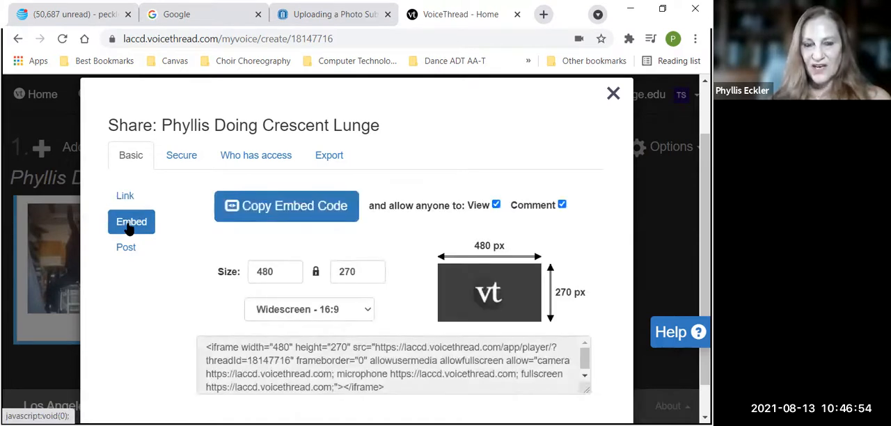
left_click(314, 211)
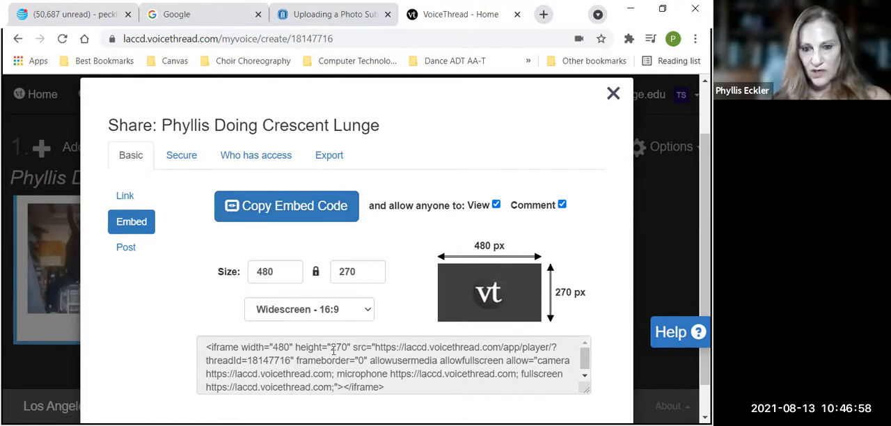
left_click(287, 210)
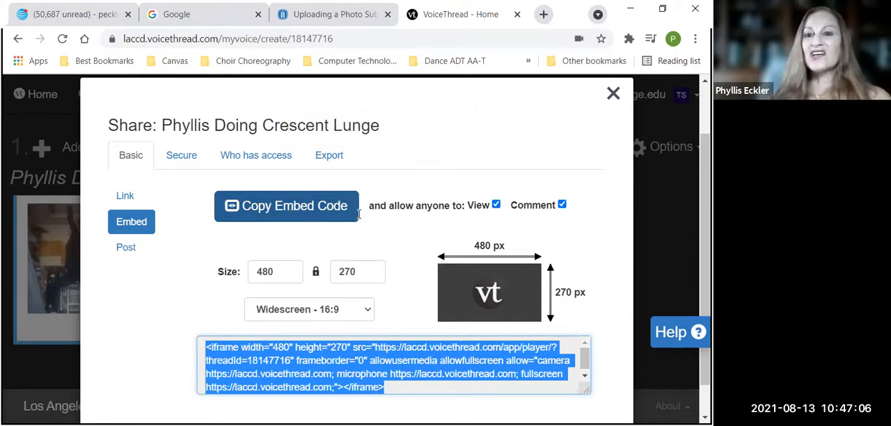
left_click(613, 94)
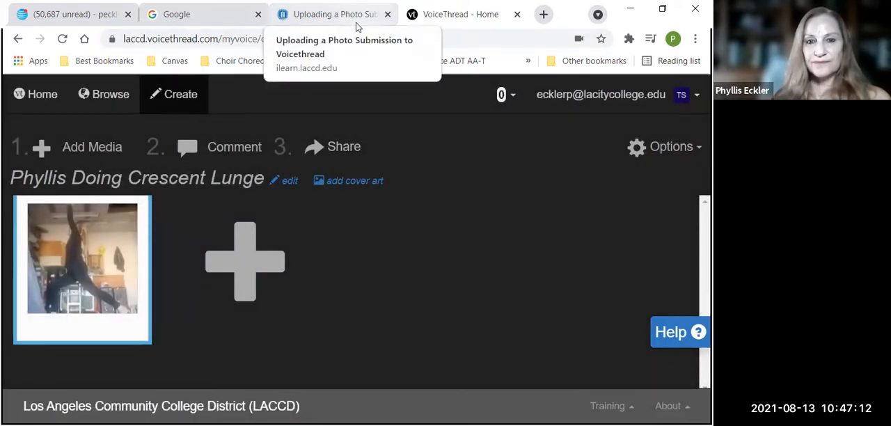
Switch to the Canvas assignment page and advance to the "Module 3: Your Experience and Modifications" discussion
left_click(356, 25)
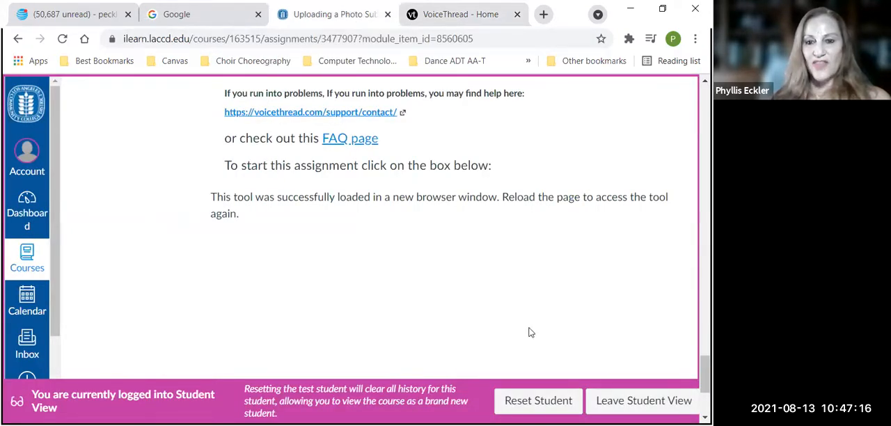
scroll(529, 332, "down", 2)
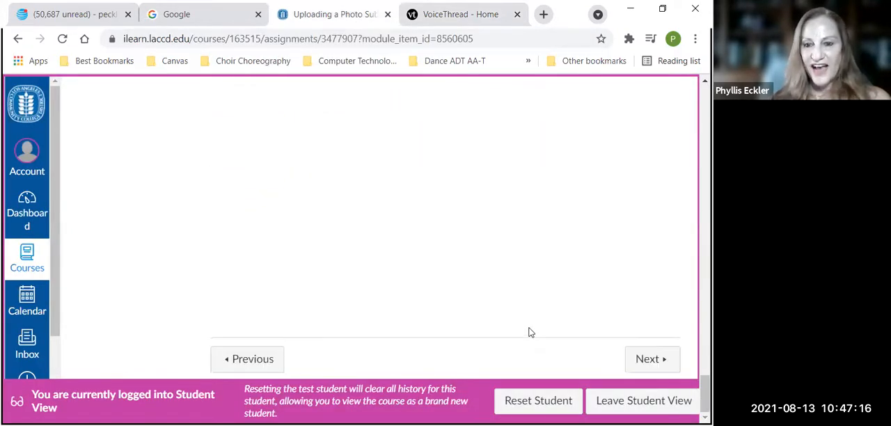
left_click(649, 360)
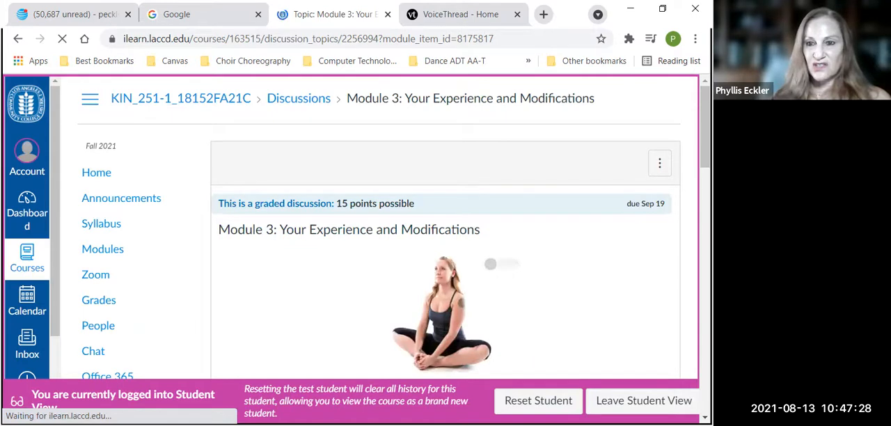
Read through the discussion's embedding instructions, the three reflection questions, and the rubric and classmate reply requirements
scroll(390, 230, "down", 3)
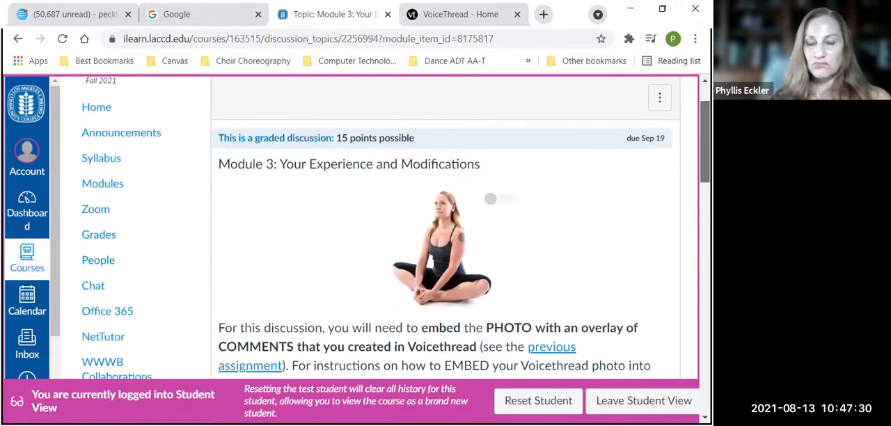
scroll(390, 230, "down", 3)
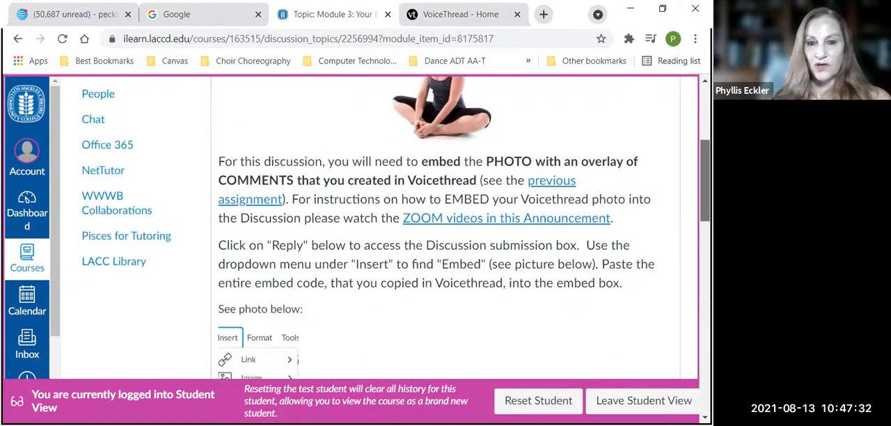
scroll(459, 230, "down", 8)
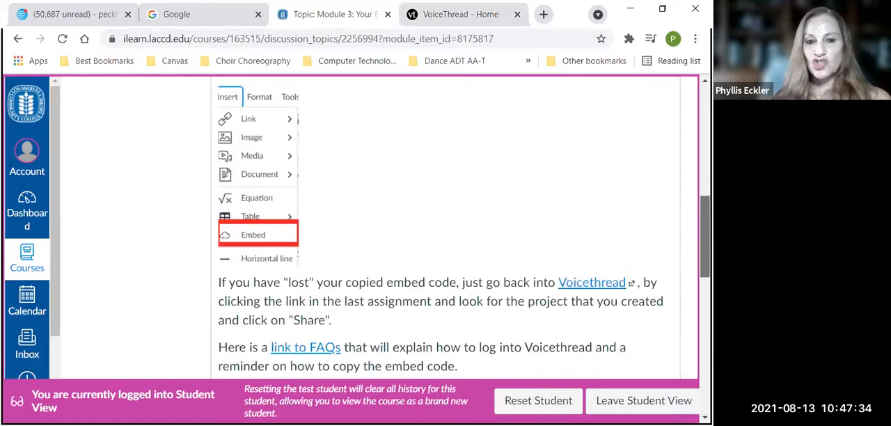
scroll(460, 230, "down", 1)
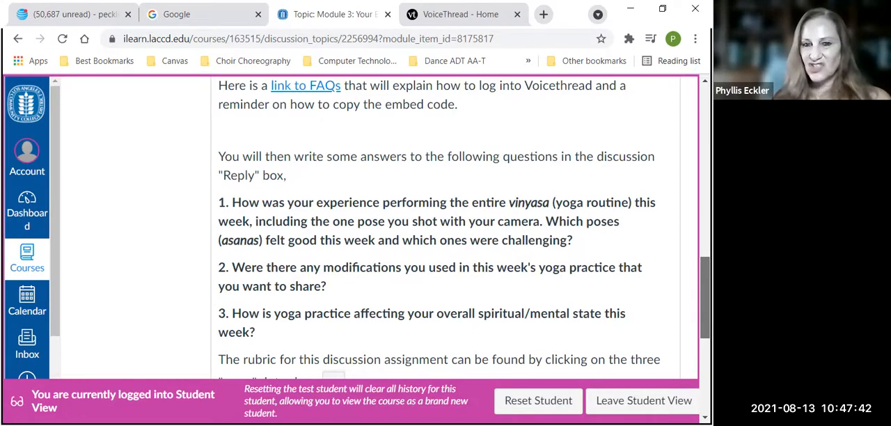
scroll(459, 229, "down", 1)
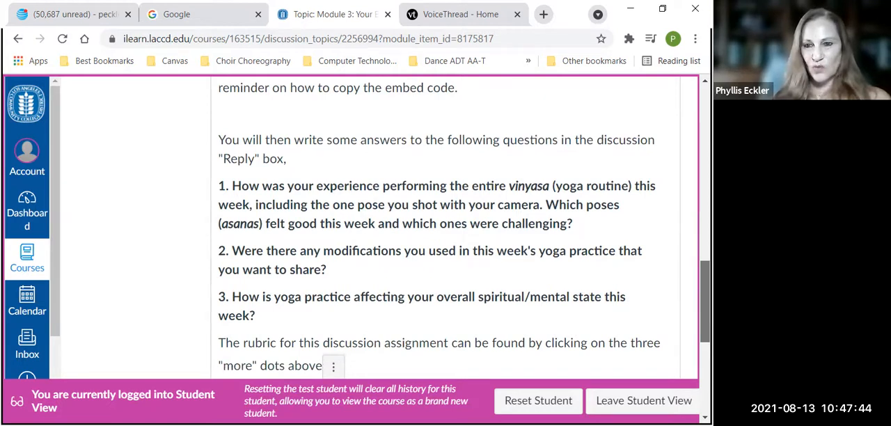
scroll(460, 230, "down", 1)
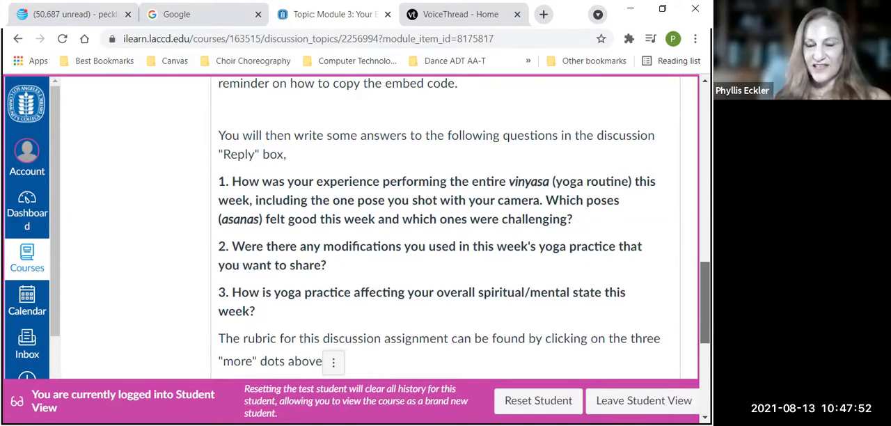
scroll(459, 229, "down", 1)
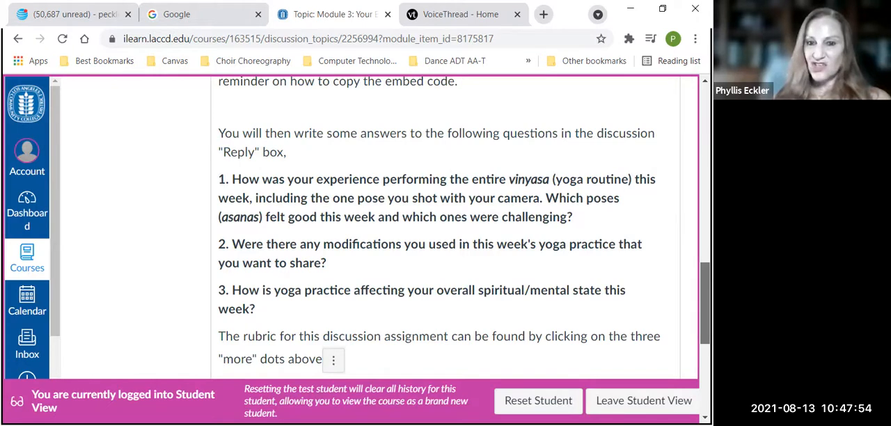
scroll(459, 230, "down", 1)
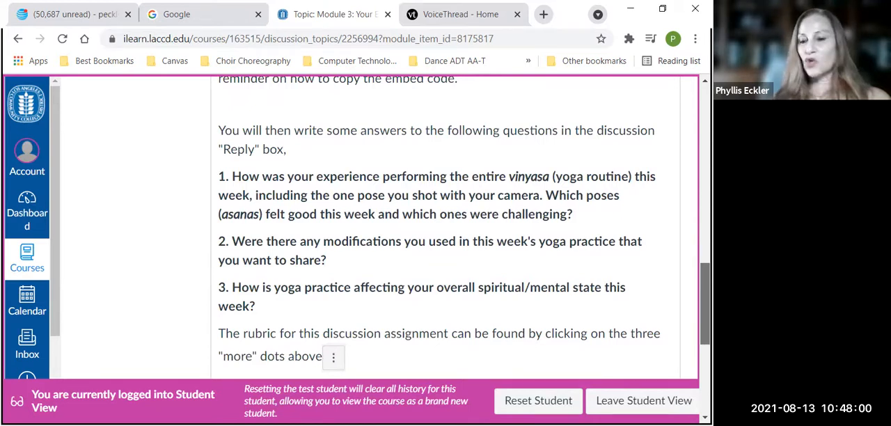
scroll(459, 230, "down", 1)
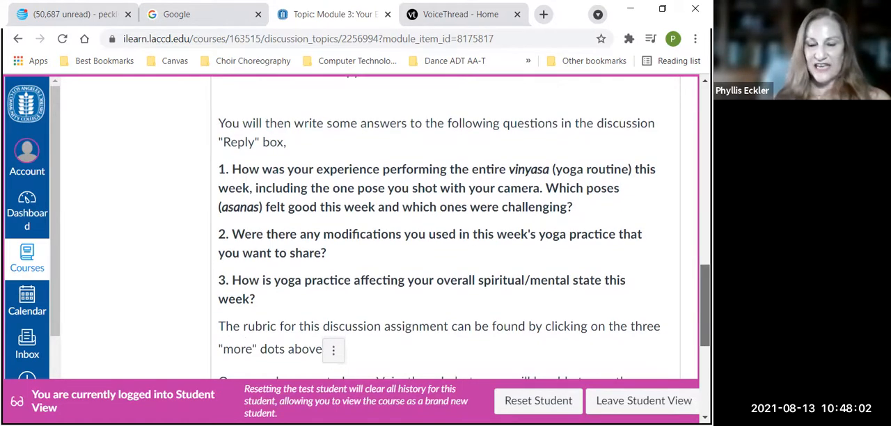
scroll(445, 230, "down", 4)
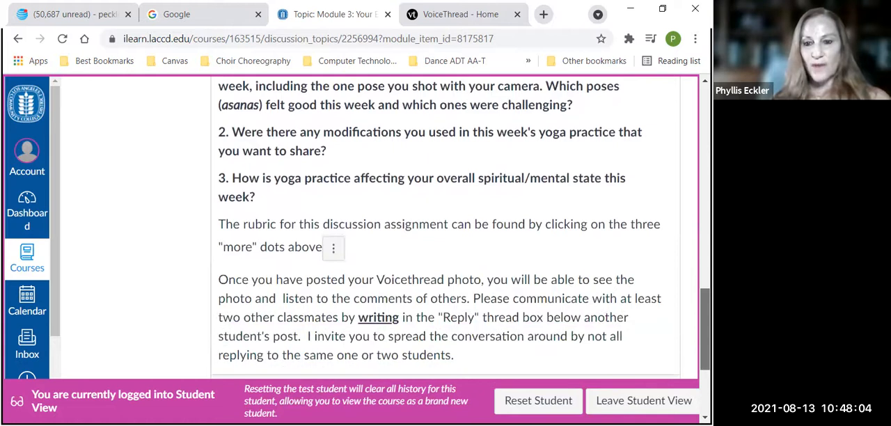
scroll(626, 302, "down", 2)
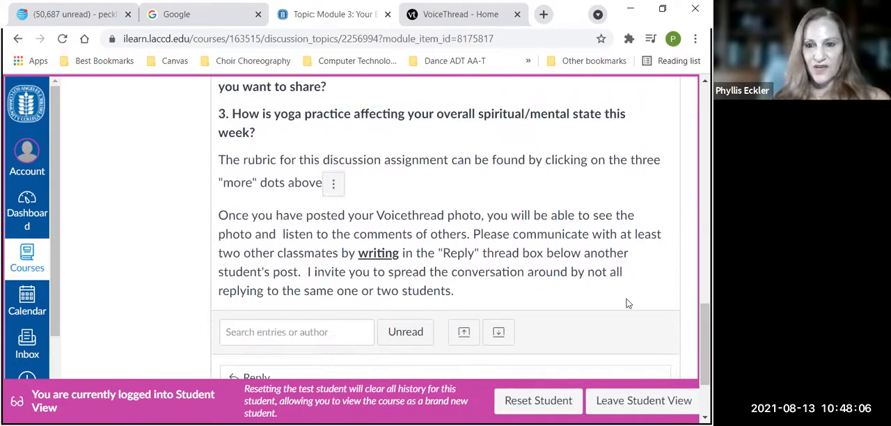
scroll(626, 303, "down", 3)
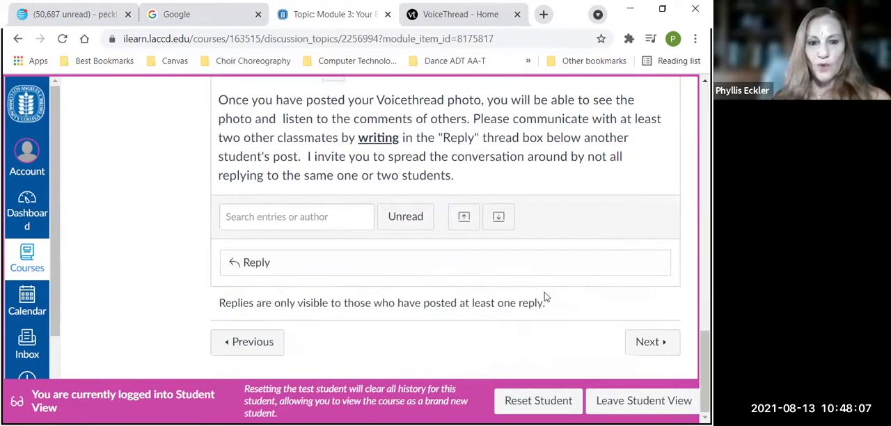
Start a reply to the Module 3 discussion and embed the copied VoiceThread iframe code in it
left_click(253, 258)
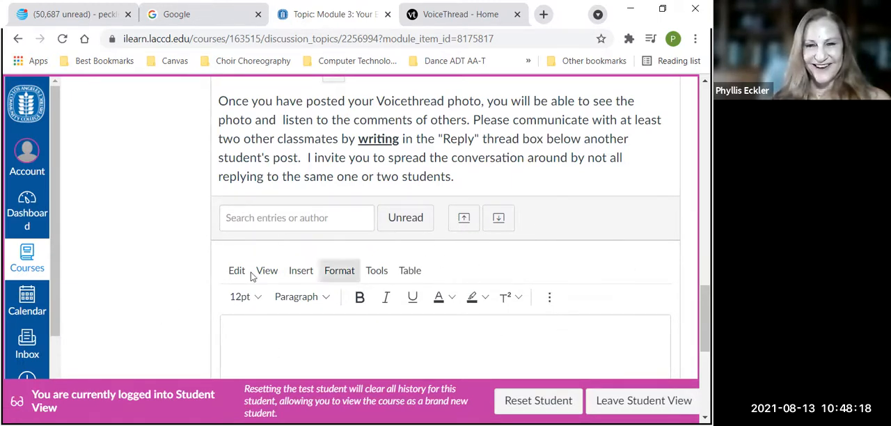
scroll(553, 346, "down", 1)
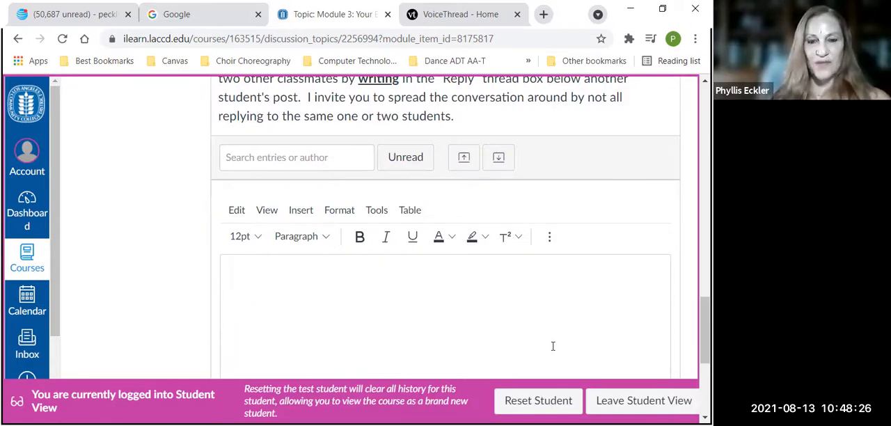
left_click(303, 218)
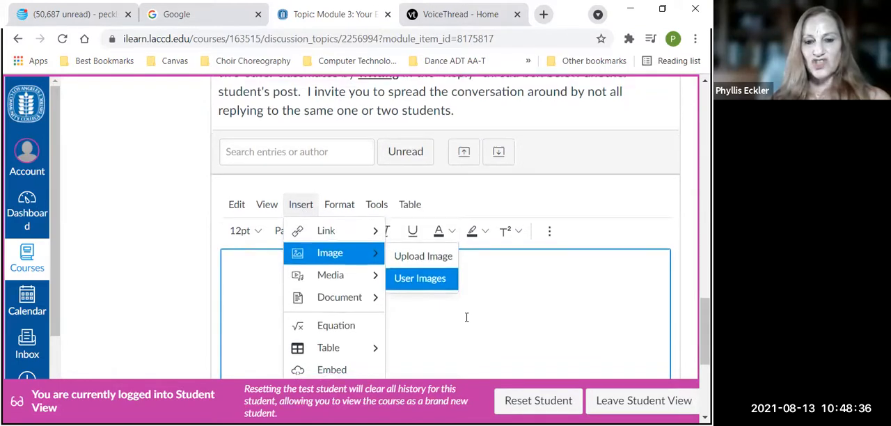
scroll(372, 346, "down", 1)
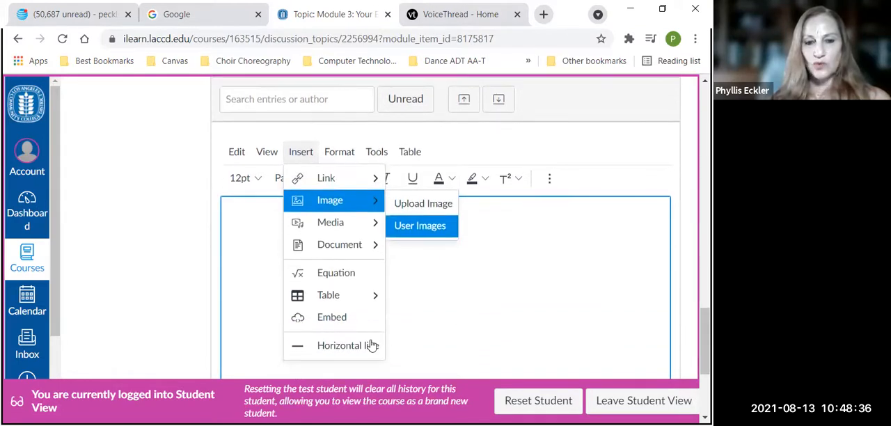
left_click(333, 319)
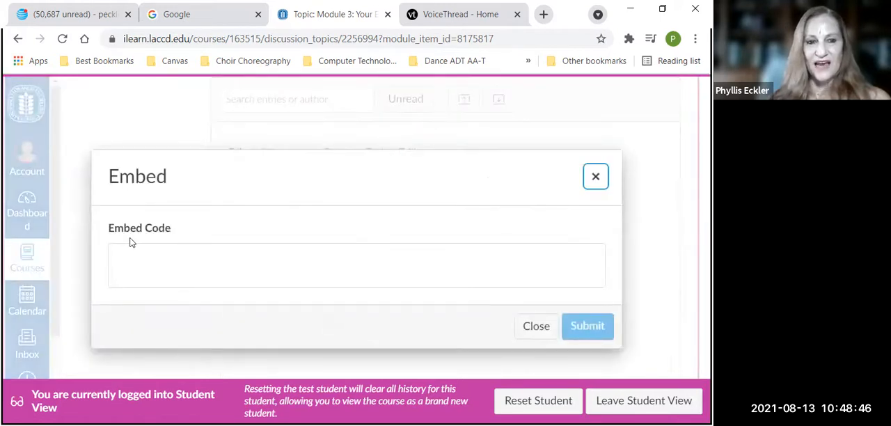
left_click(138, 255)
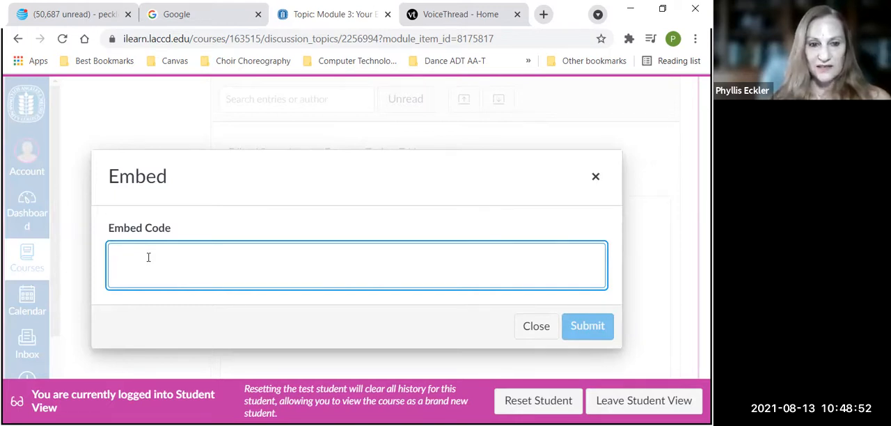
right_click(147, 257)
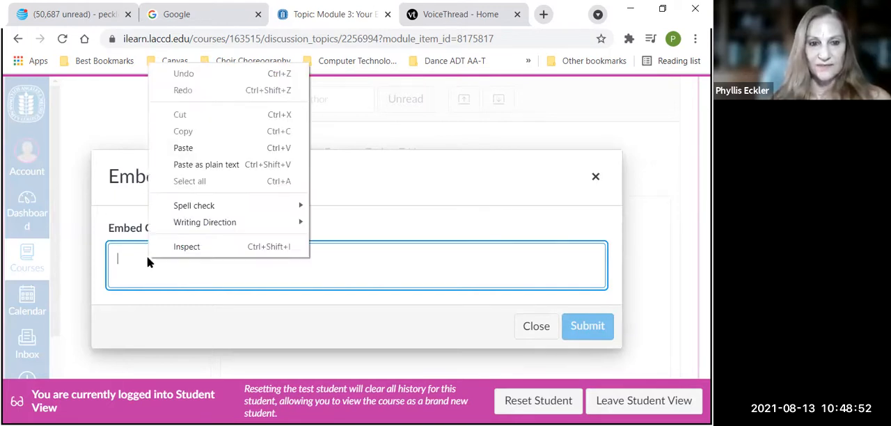
left_click(183, 147)
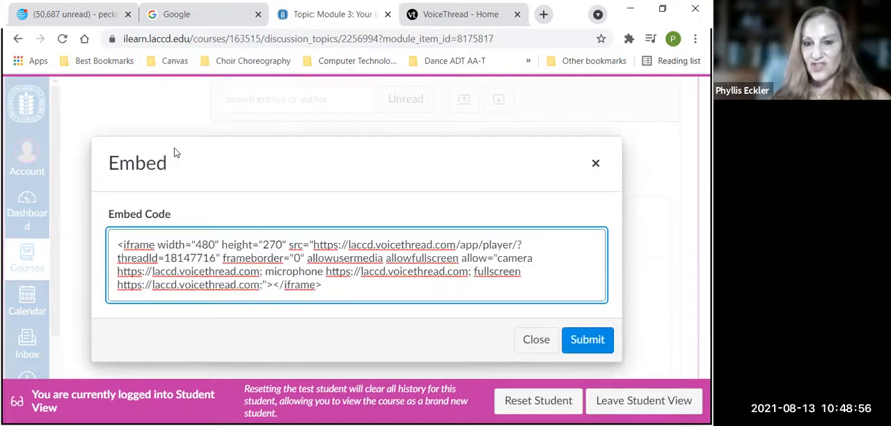
left_click(595, 343)
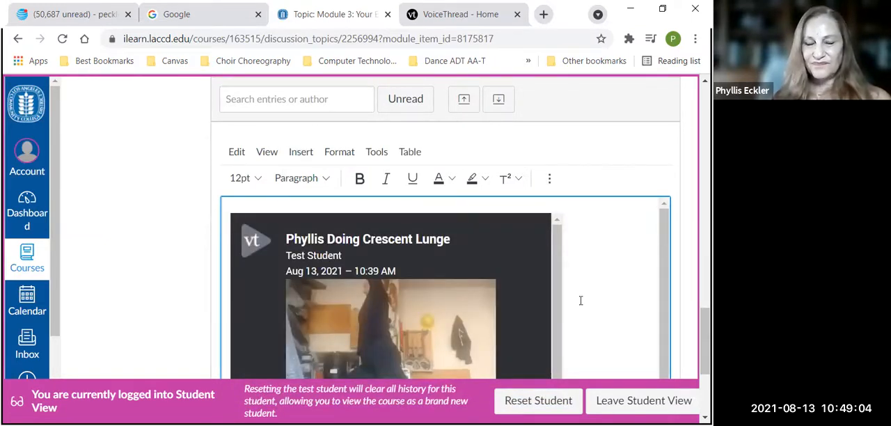
Below the embedded VoiceThread photo, write "So I really liked this week's vinyasa."
scroll(581, 300, "down", 1)
scroll(581, 300, "down", 3)
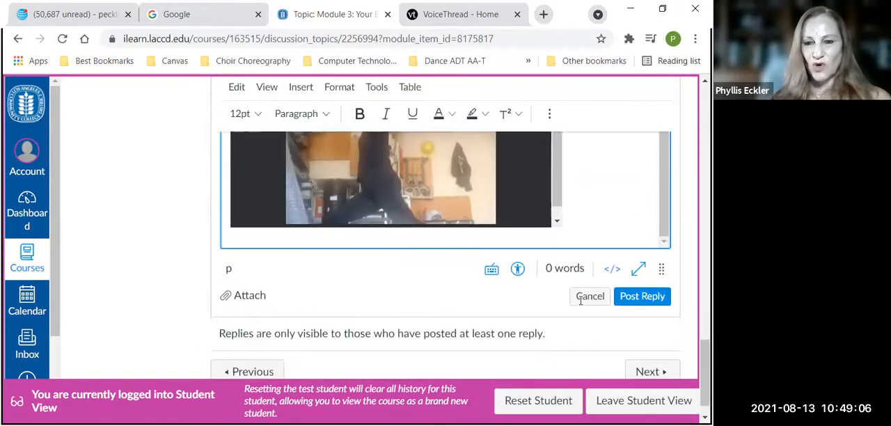
scroll(581, 305, "down", 1)
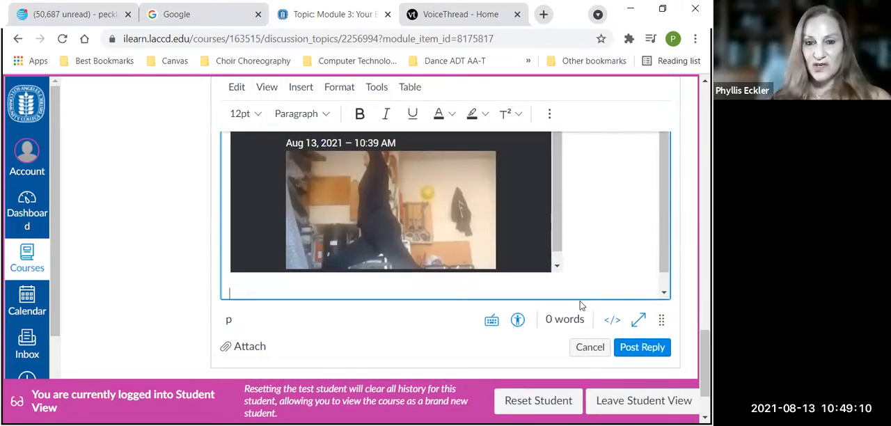
type("So I ")
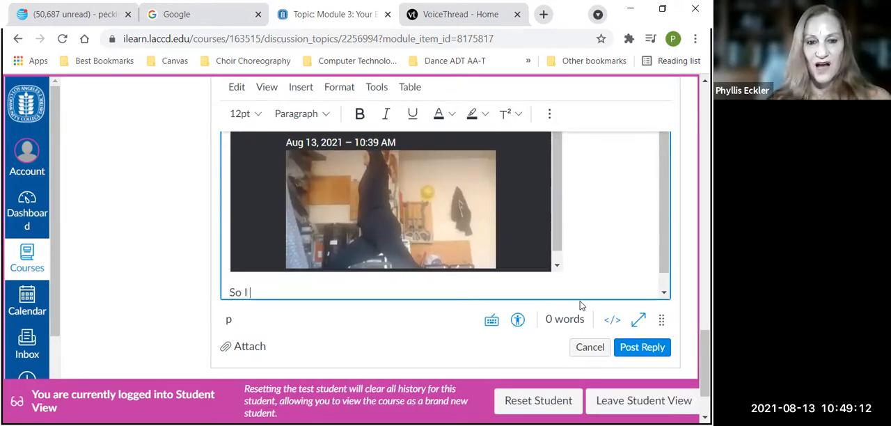
type("really like")
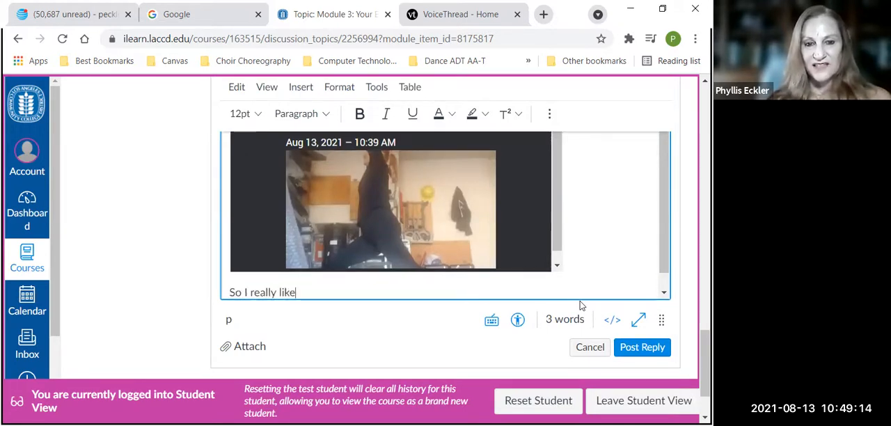
type("d this week's ")
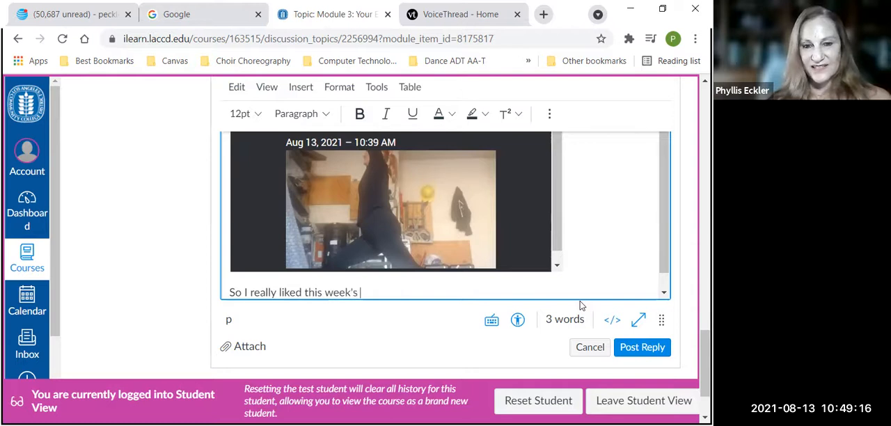
type("vinyasa")
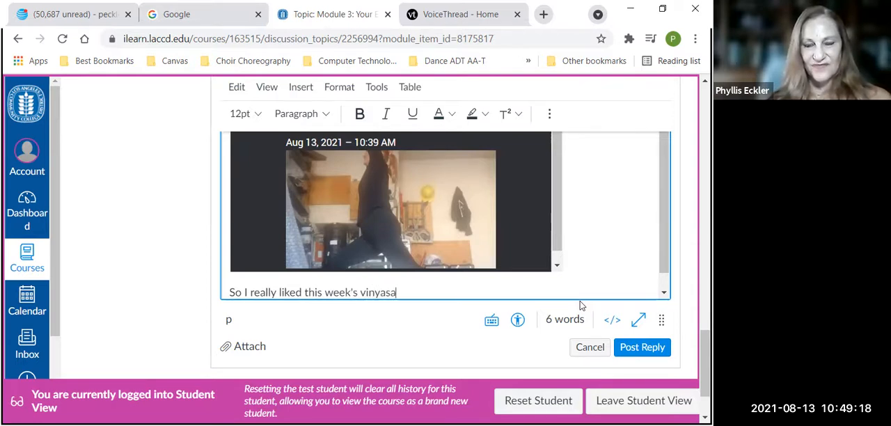
type(". It hel")
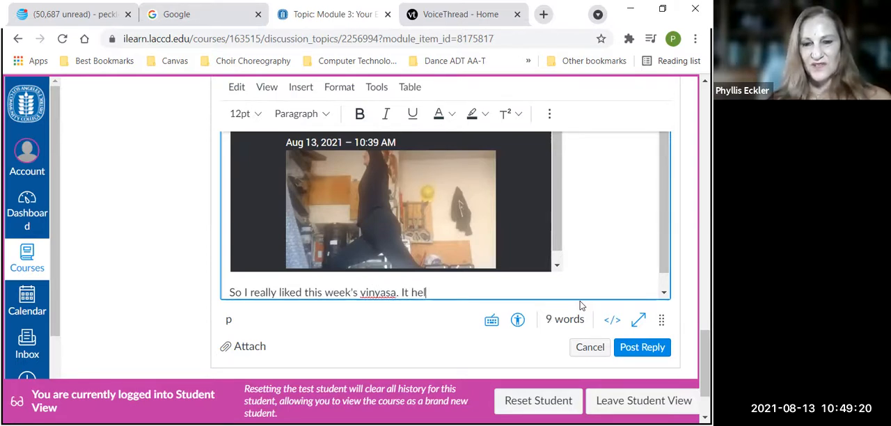
type("ped me dea")
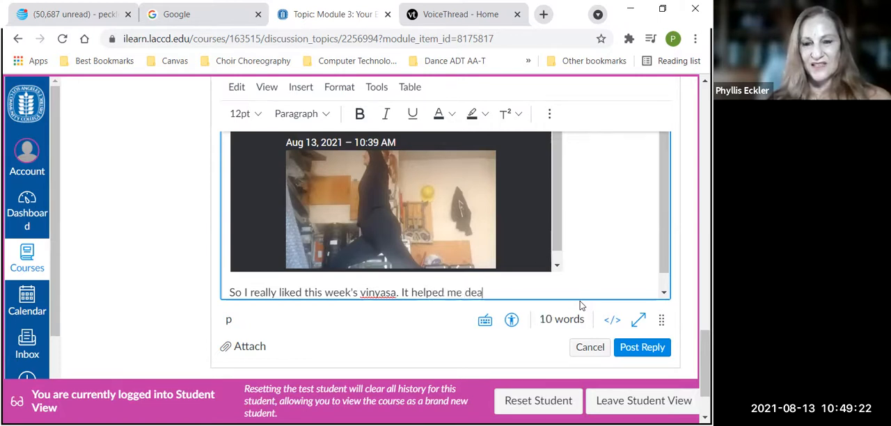
type("l with the str")
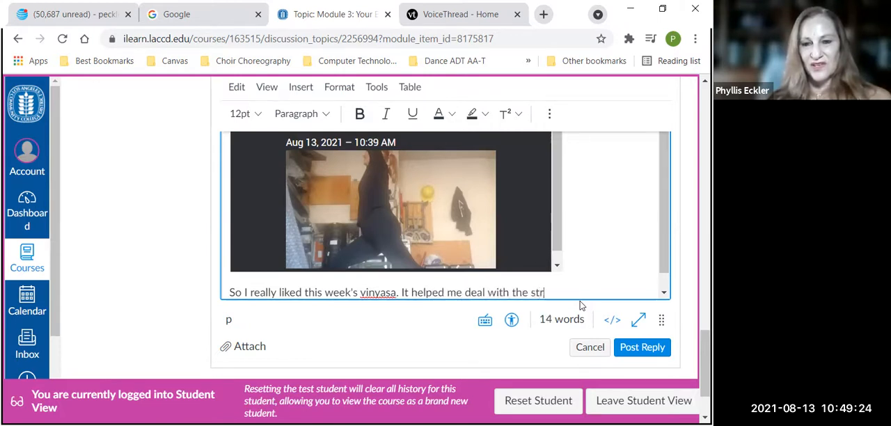
type("esses ")
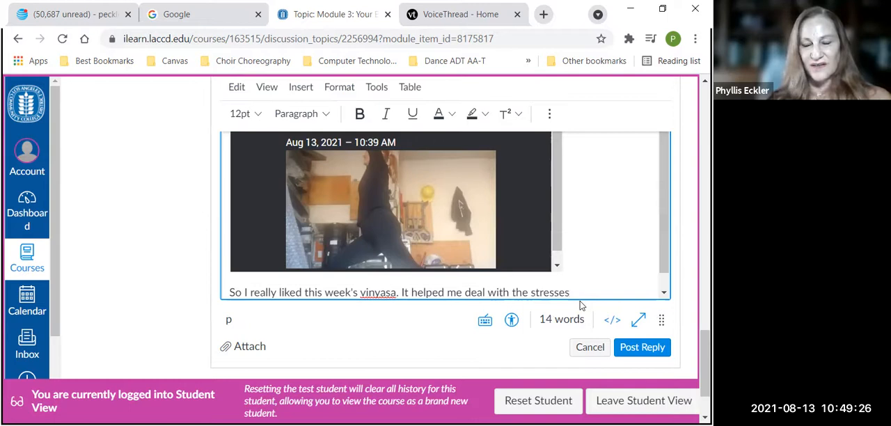
type("I am")
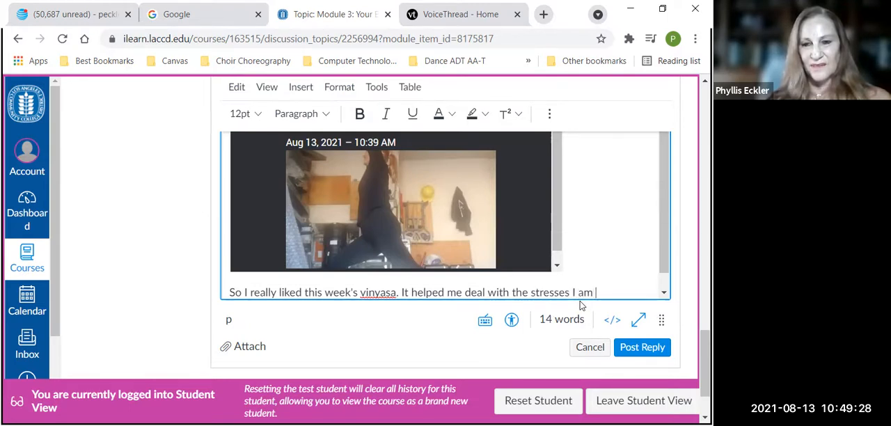
type(" encoun")
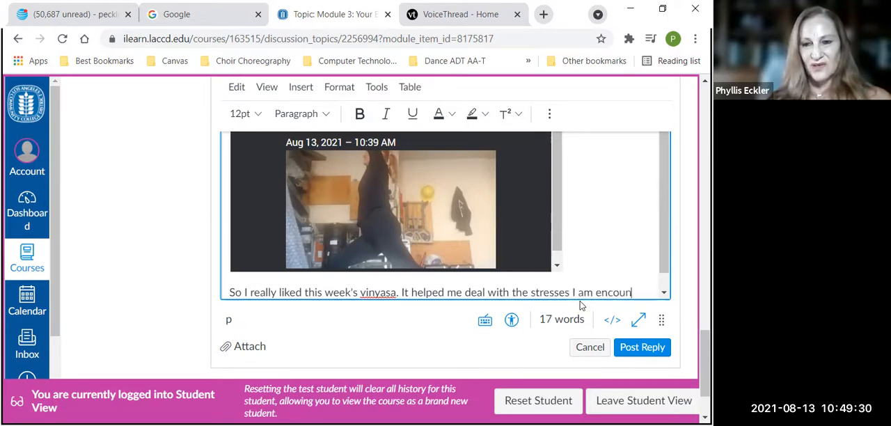
type("teing")
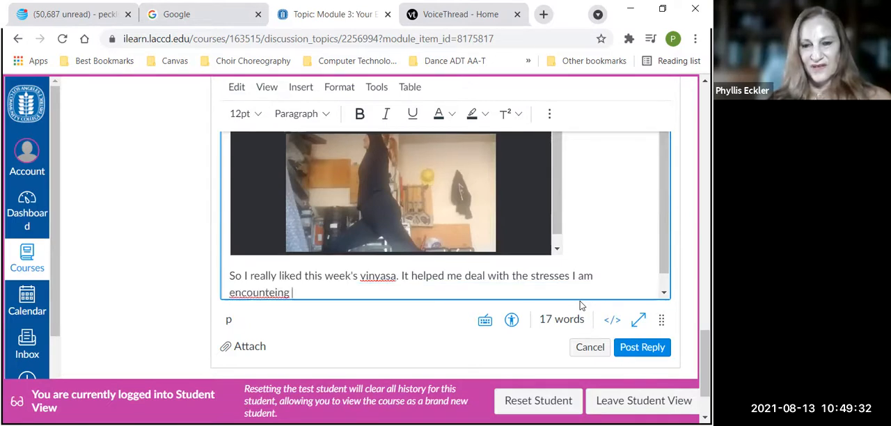
Continue the reply with "It helped me deal with the stresses I am encountering being back in school", correcting typos
key("BackSpace")
key("BackSpace")
key("BackSpace")
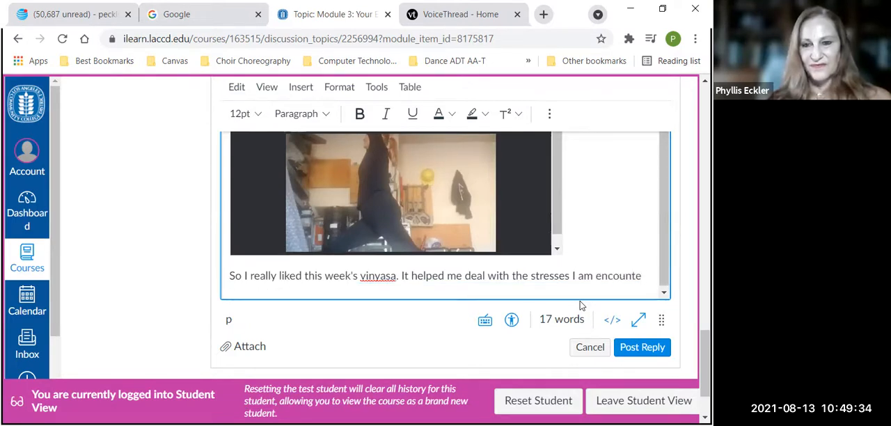
type("ring being ")
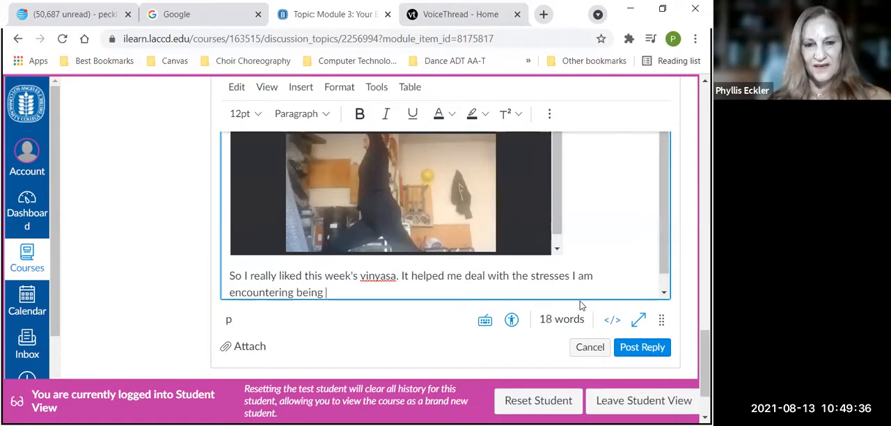
type("back in scholl")
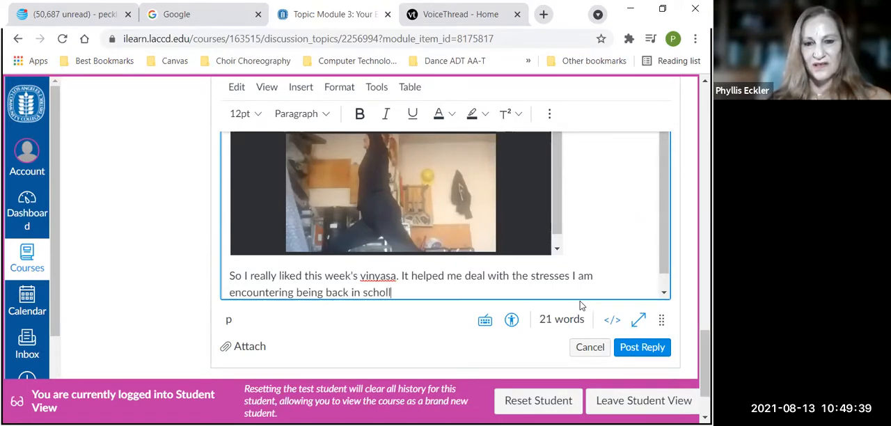
key("BackSpace")
type("ol")
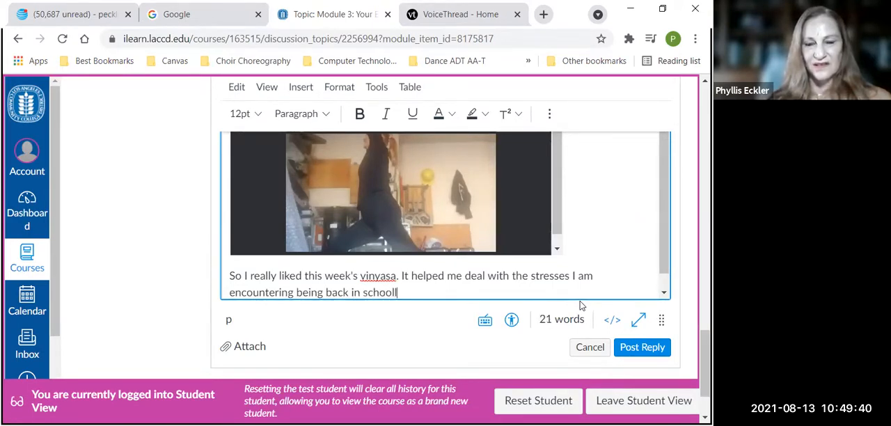
type(". I ha")
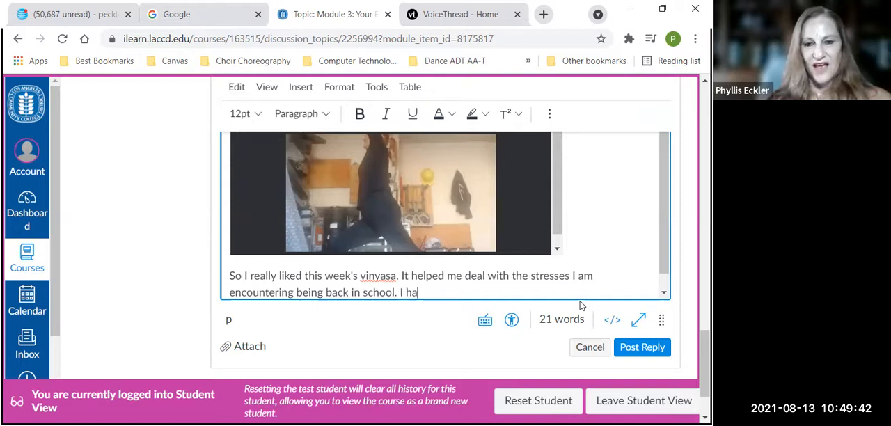
type("d to modi")
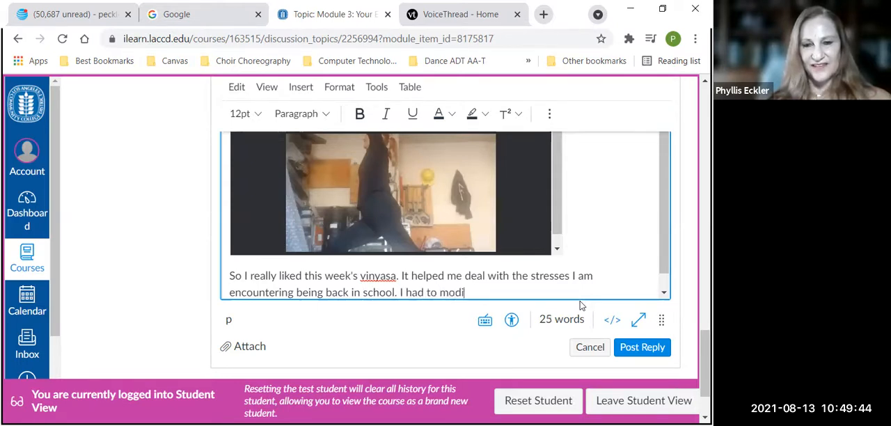
type("fy ")
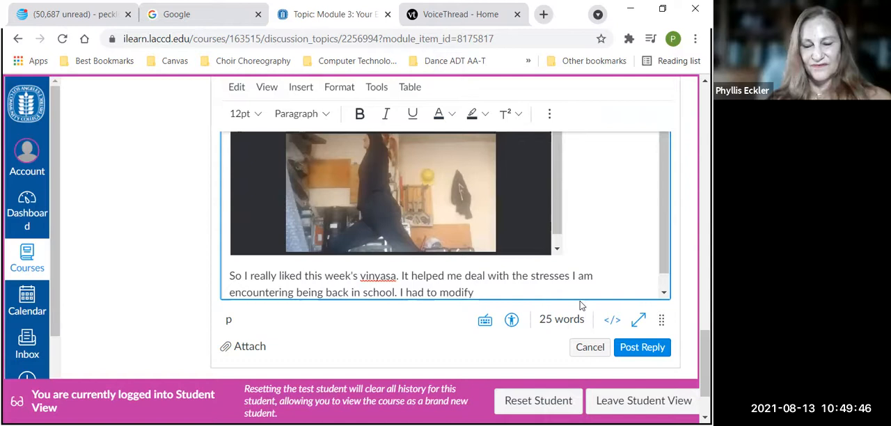
type("the")
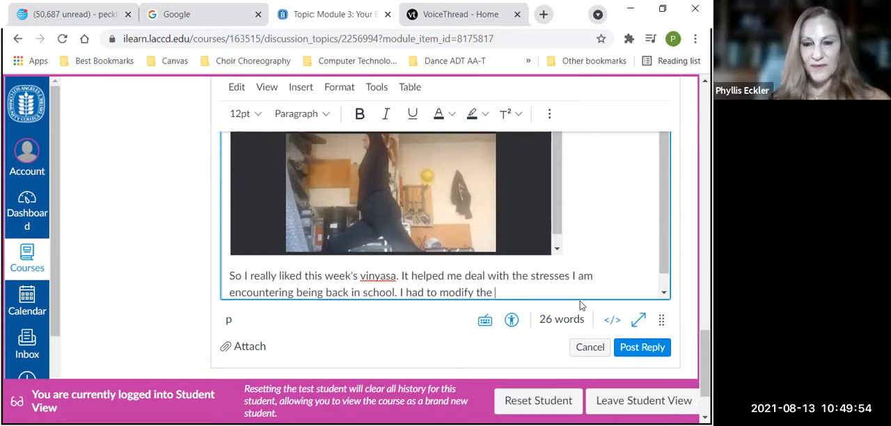
End the second sentence with a period and finish the reply text with "I had to modify the Reclining Big Toe Pose...."
type("Rec")
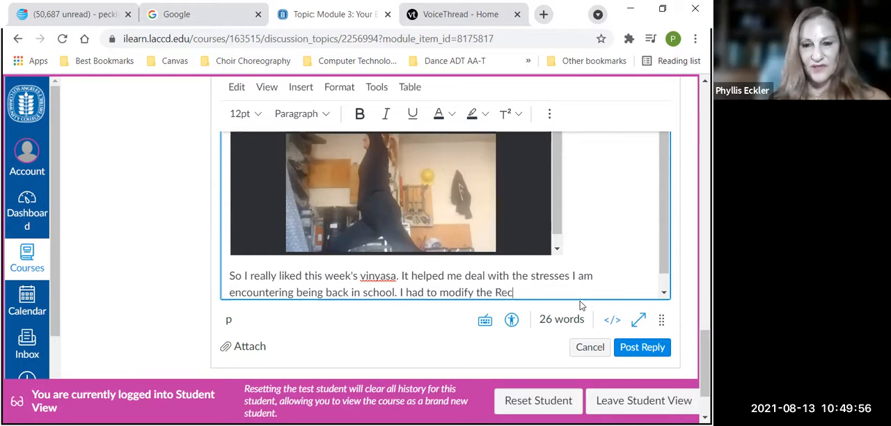
type("l")
type("Big T")
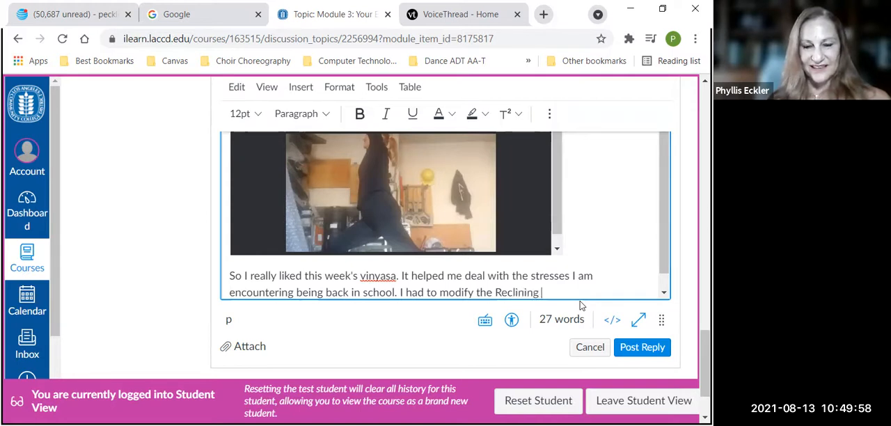
type("oe ")
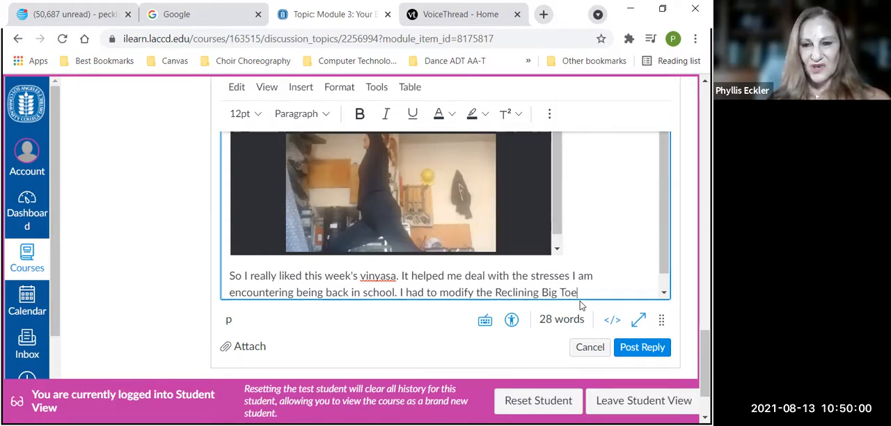
type("Pose.")
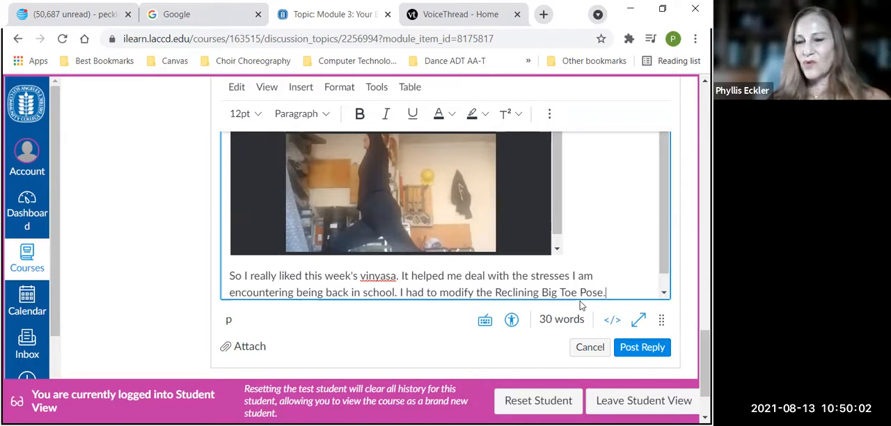
type("...")
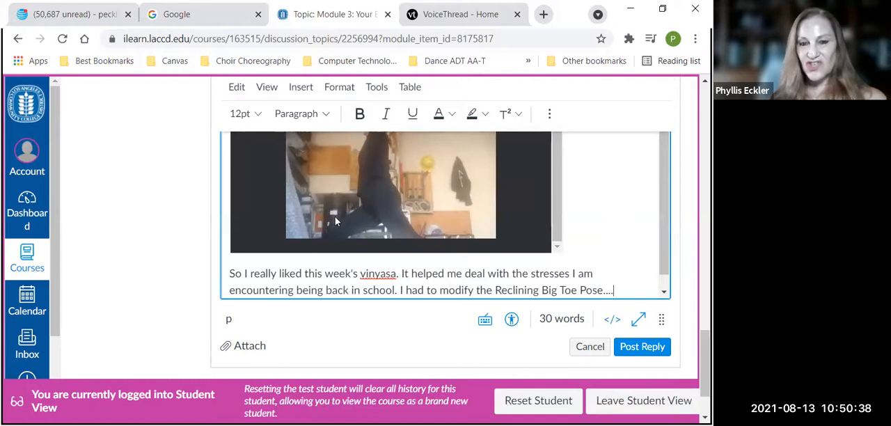
key("Return")
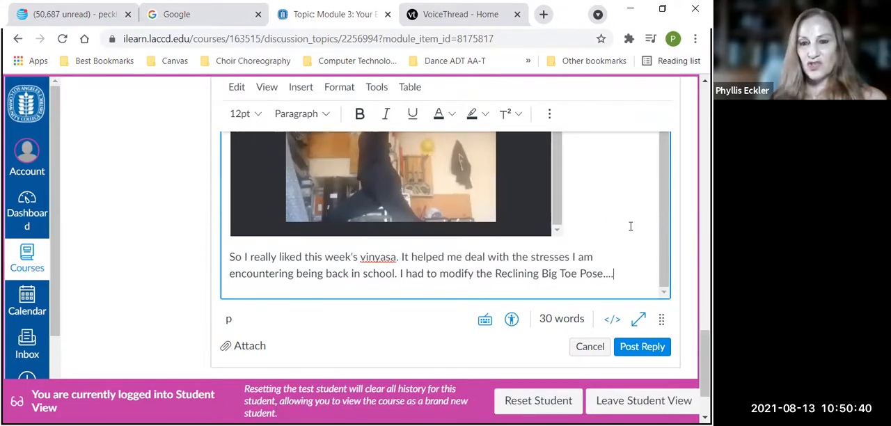
key("BackSpace")
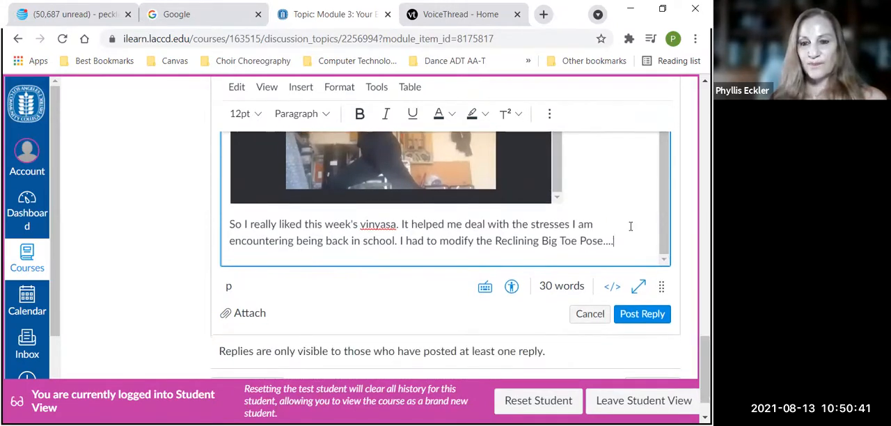
Post the reply and check the embedded photo and text in the published entry
left_click(632, 320)
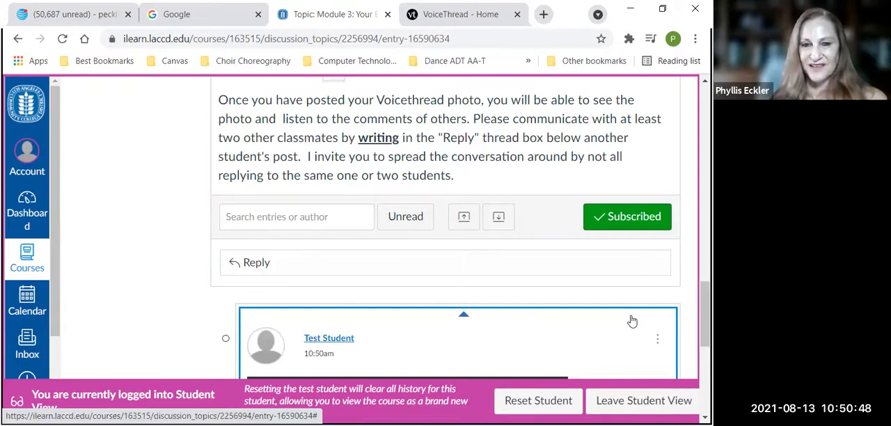
scroll(633, 320, "down", 5)
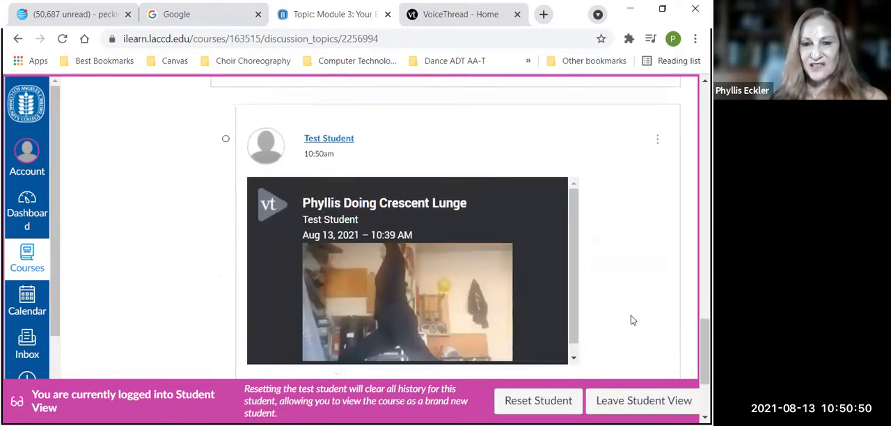
scroll(633, 319, "down", 1)
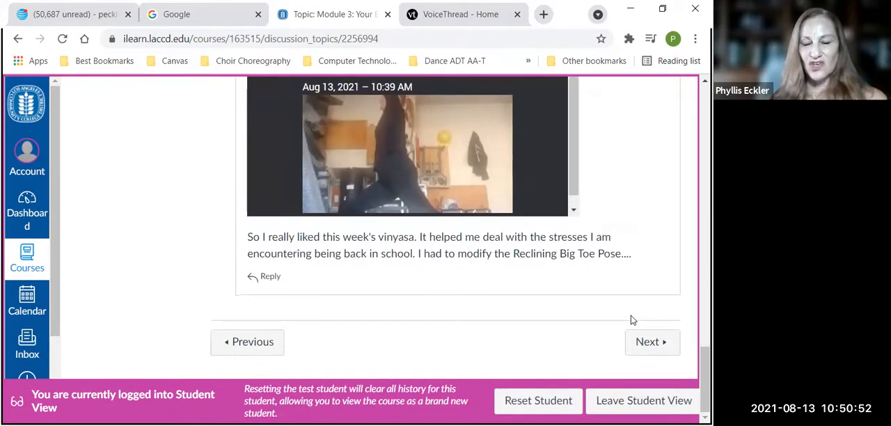